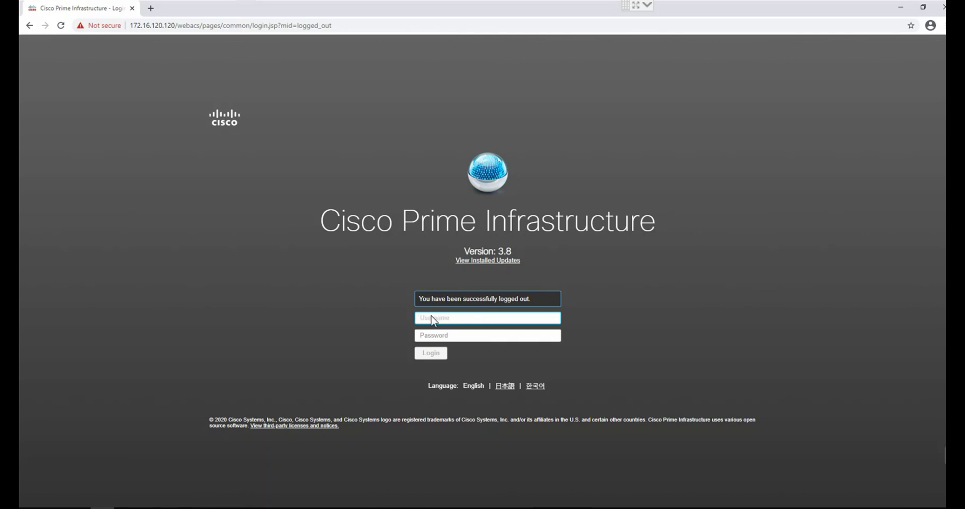
Log in to Cisco Prime Infrastructure as user 'root' with the account password.
type("root")
key("Tab")
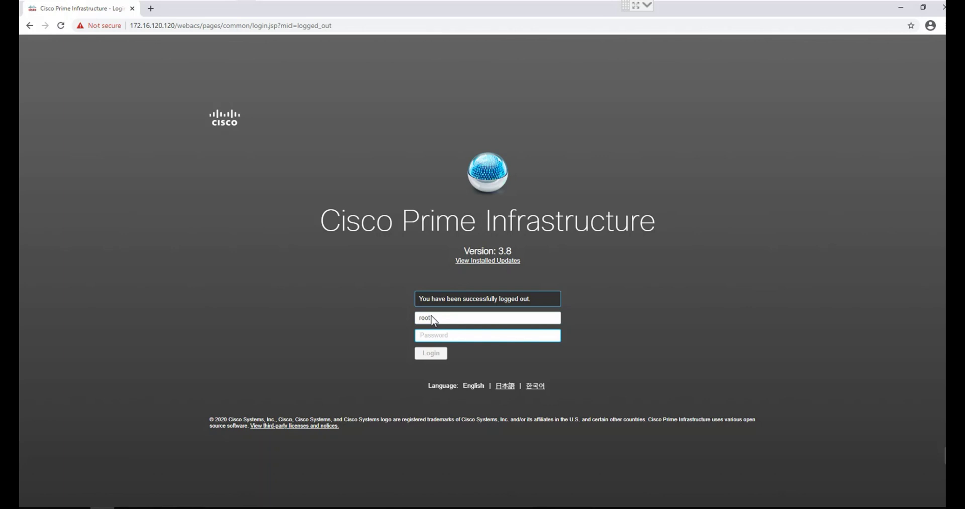
type("******")
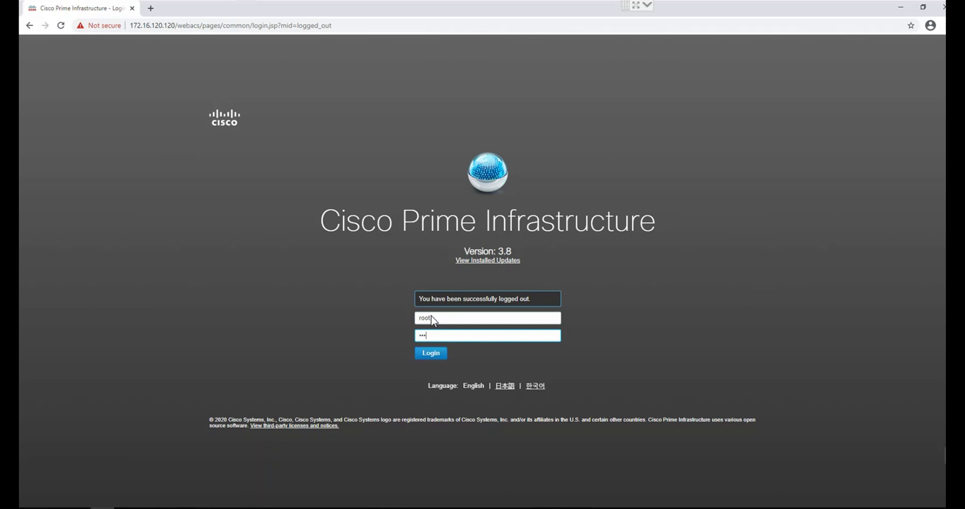
type("***")
left_click(430, 352)
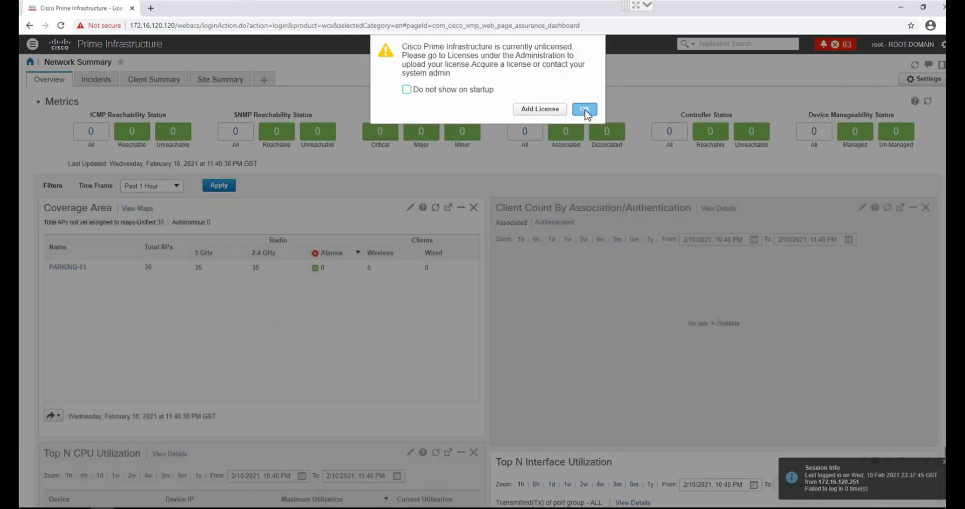
Dismiss the unlicensed warning and go to Administration > Licenses and Software Updates > Licenses.
left_click(585, 110)
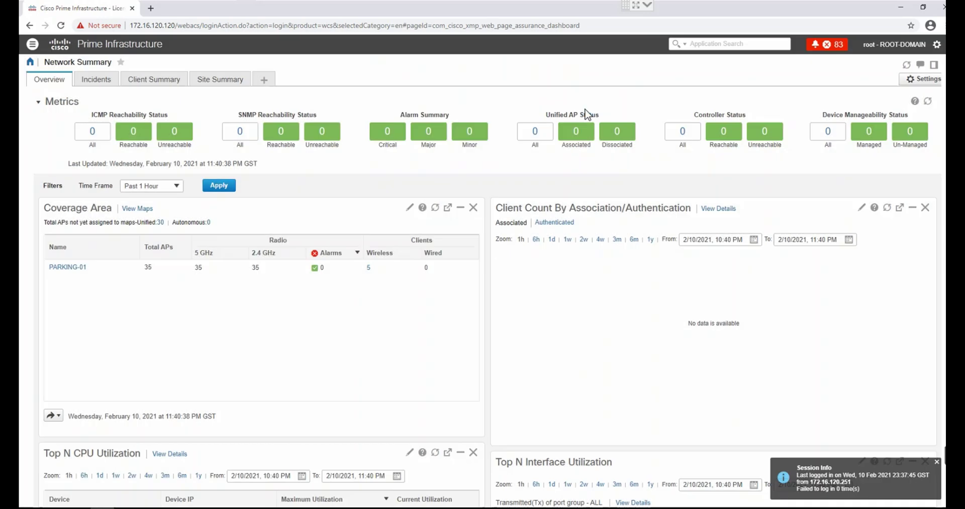
left_click(33, 46)
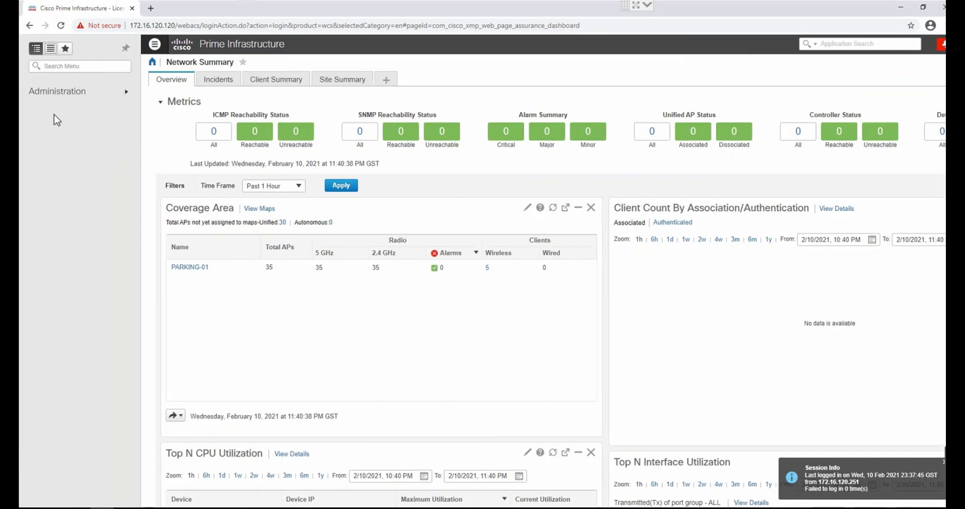
left_click(107, 96)
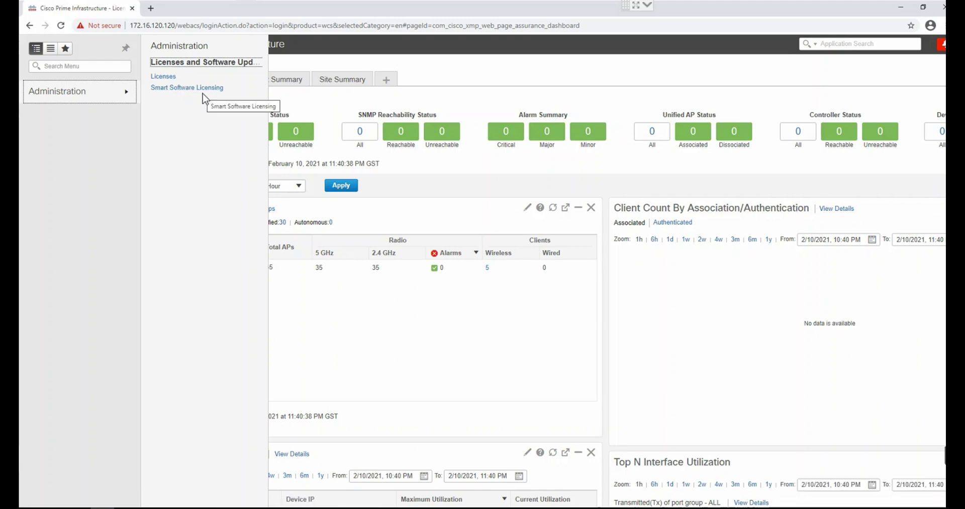
left_click(166, 78)
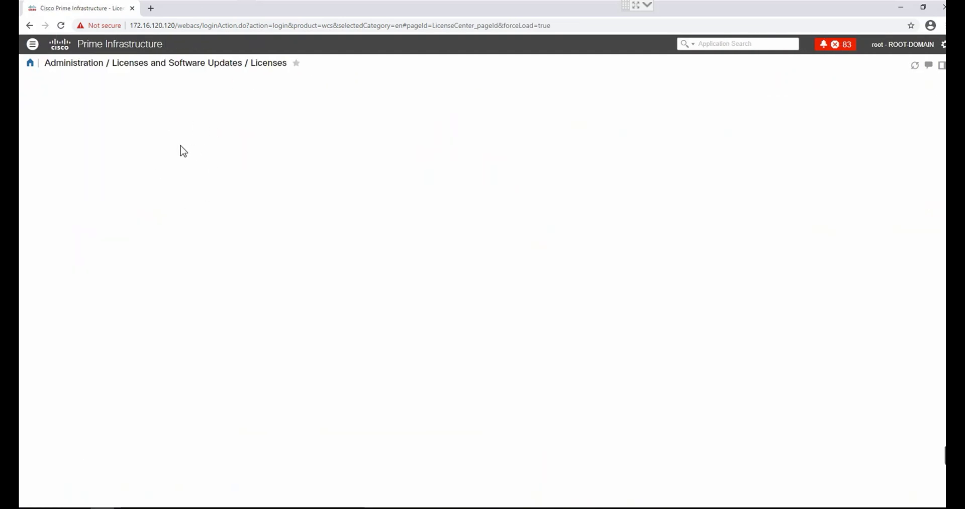
Reload the Licenses page and dismiss the unlicensed alert to view the license summary.
left_click(239, 27)
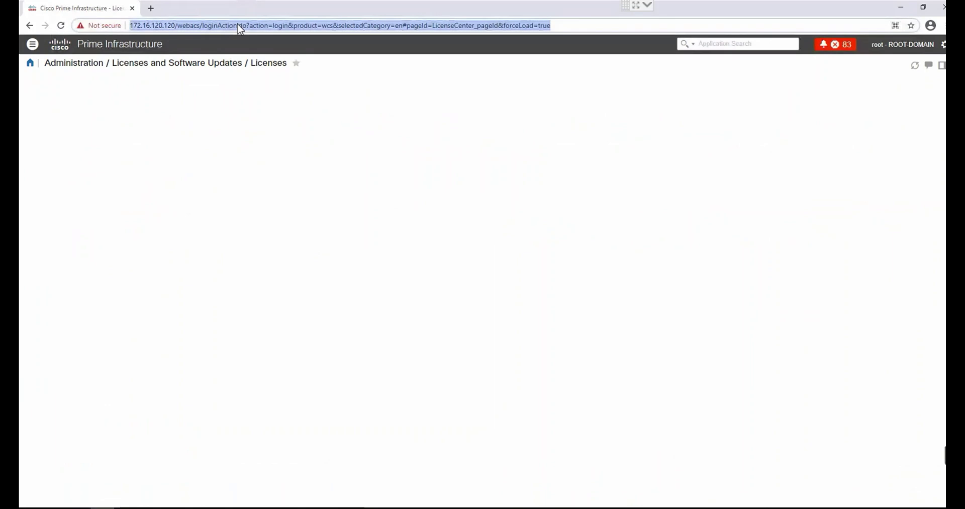
key("Return")
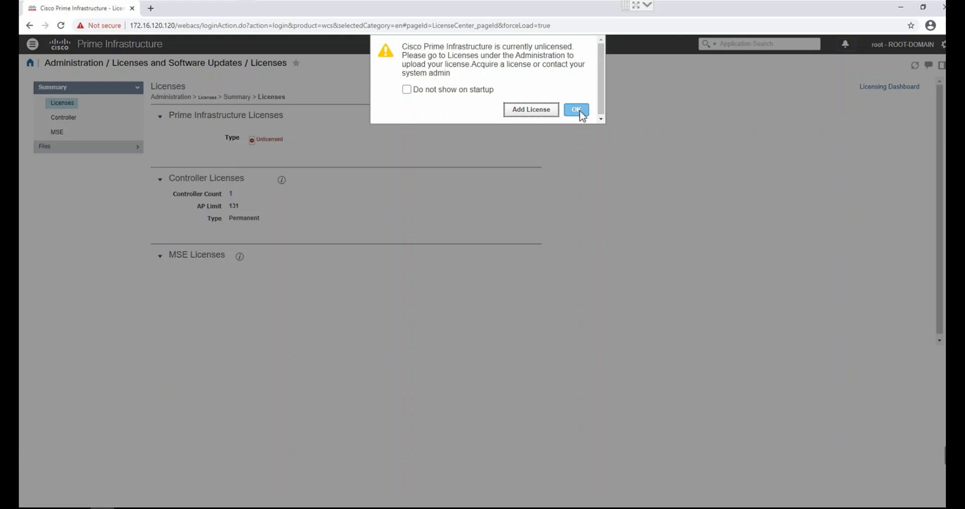
left_click(576, 110)
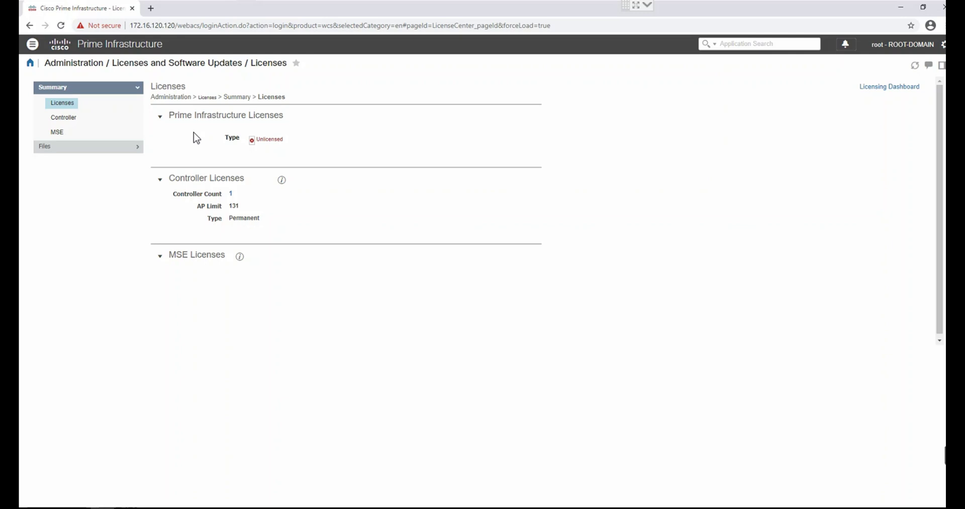
left_click(95, 148)
left_click(70, 119)
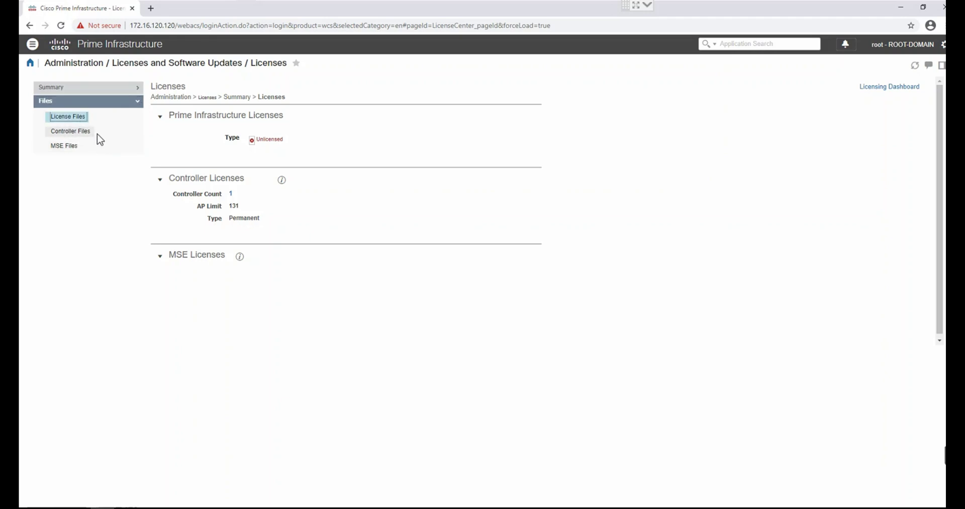
left_click(74, 134)
left_click(67, 152)
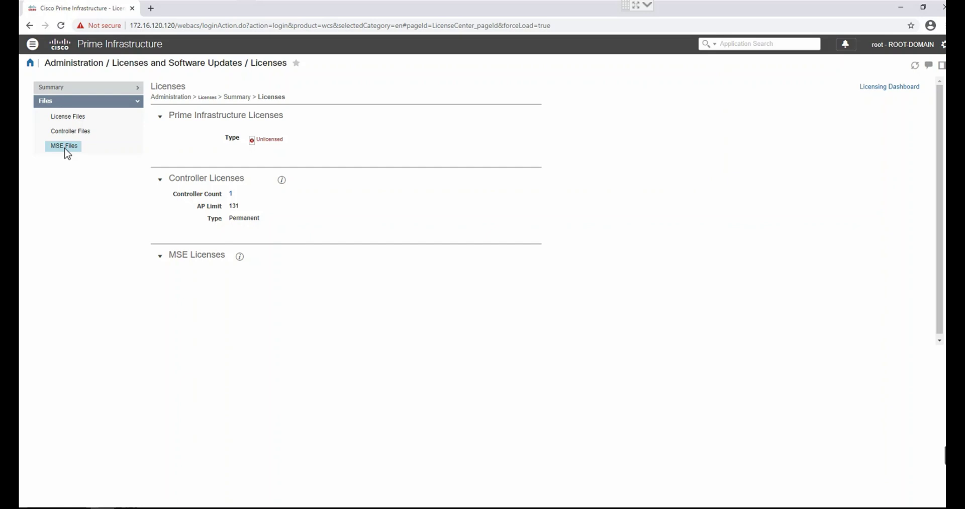
left_click(65, 147)
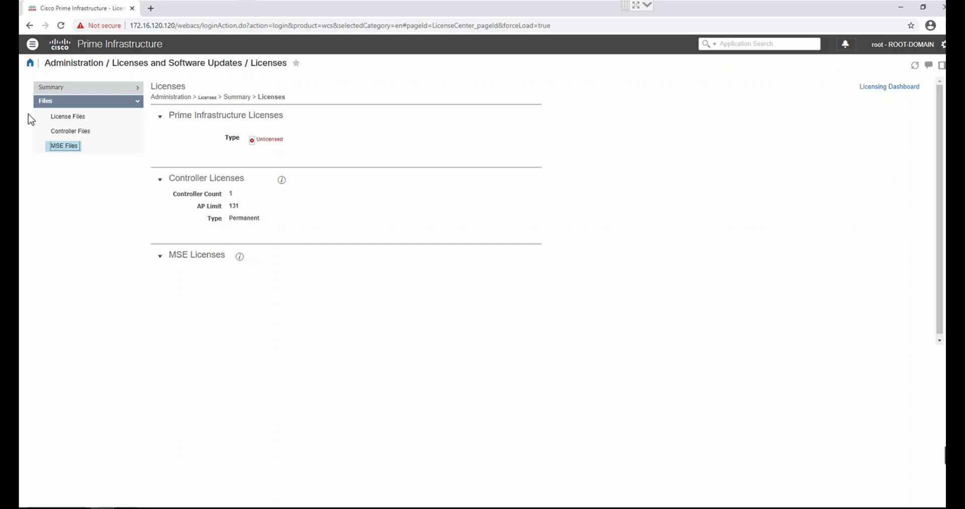
left_click(59, 90)
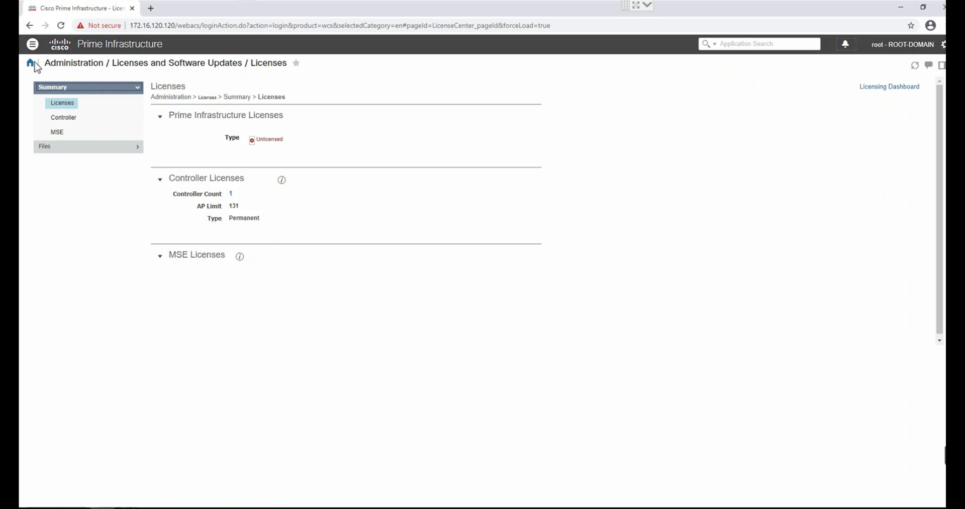
Go to Administration > Smart Software Licensing and reload the page.
left_click(33, 46)
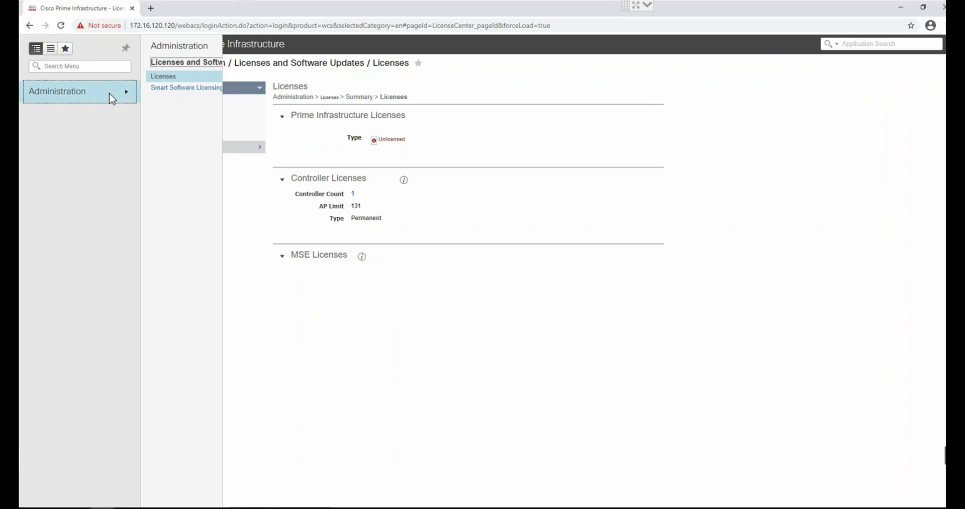
mouse_move(109, 96)
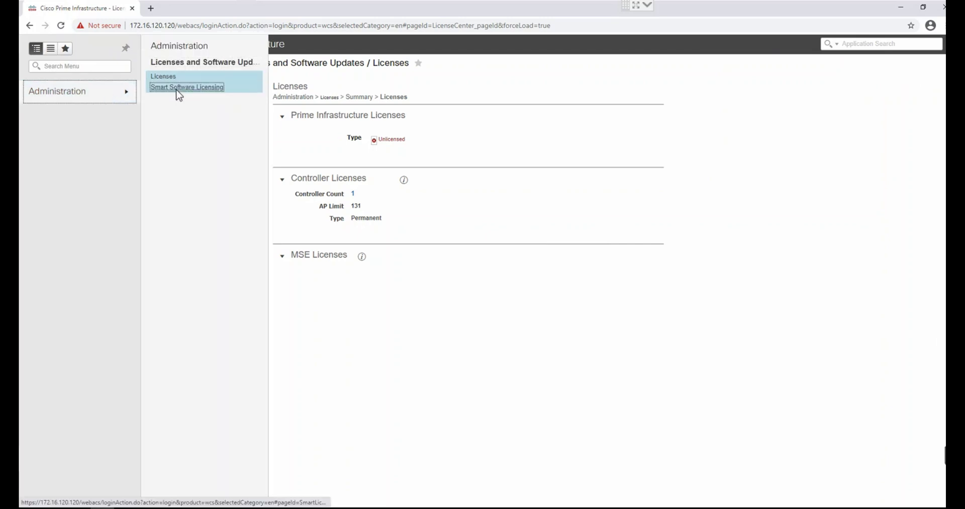
left_click(177, 89)
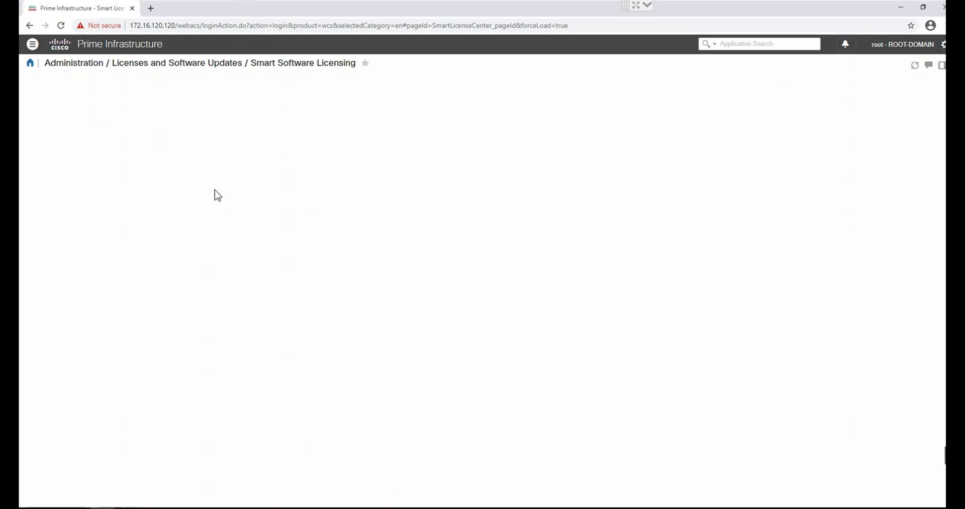
left_click(231, 28)
key("Return")
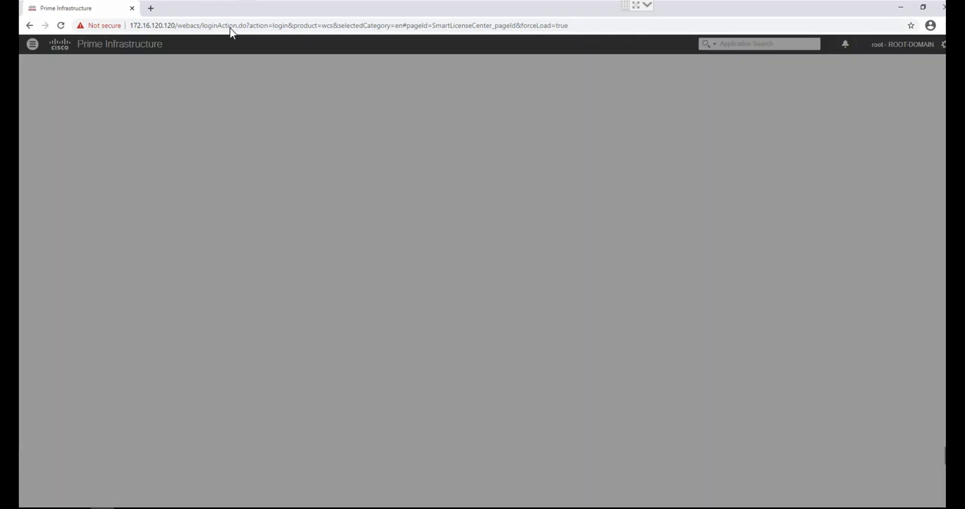
Dismiss the unlicensed warning and choose Smart Software Licensing mode with product Prime Infrastructure.
left_click(585, 110)
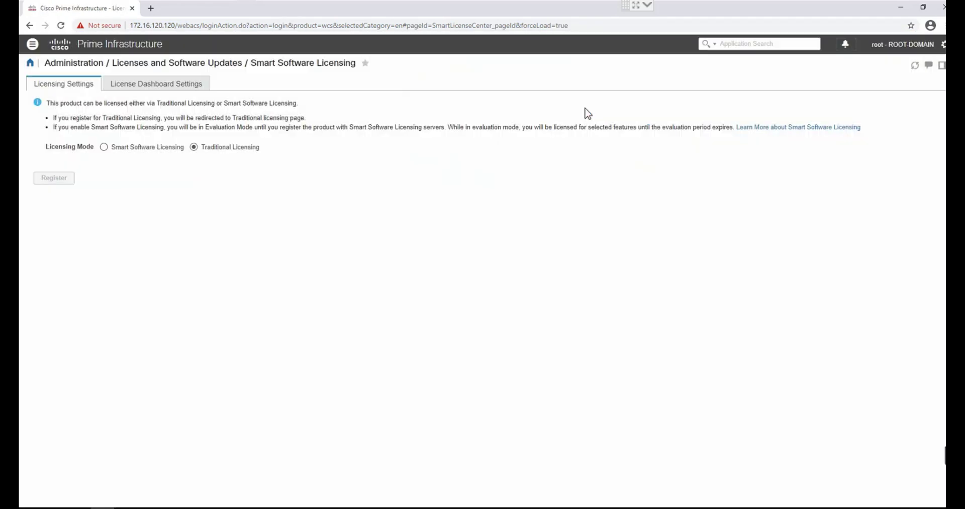
left_click(104, 147)
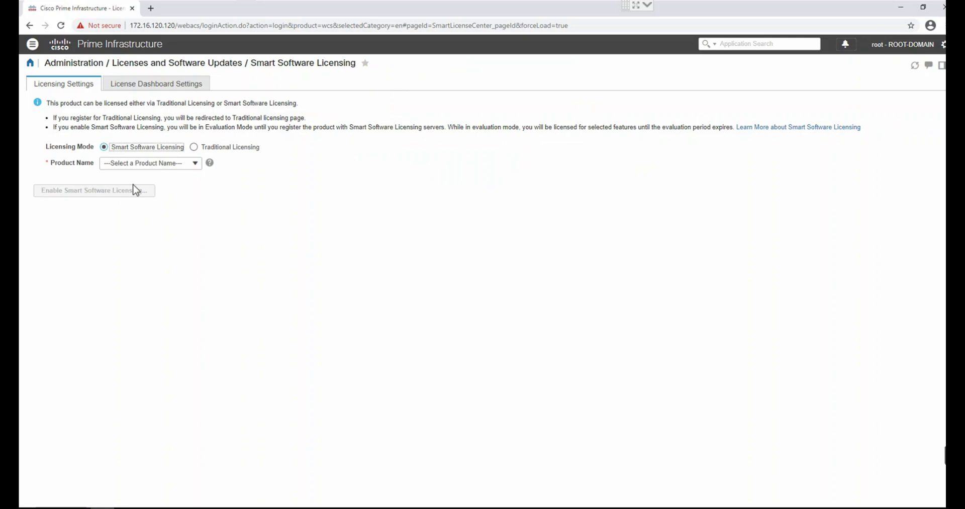
left_click(177, 168)
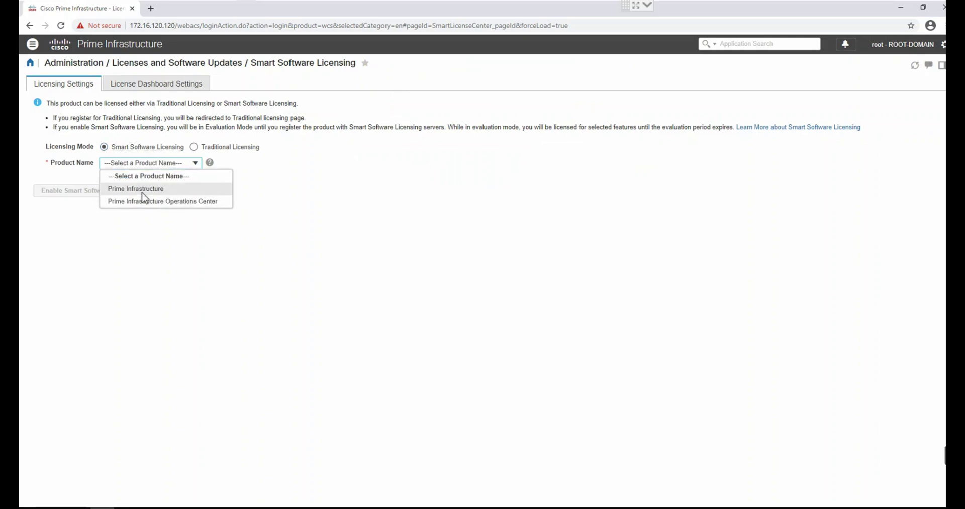
left_click(143, 192)
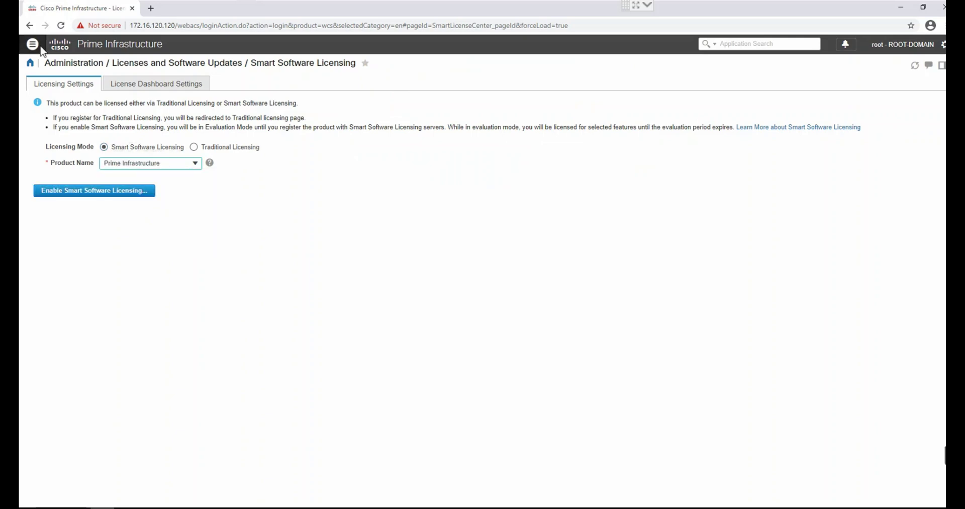
left_click(32, 44)
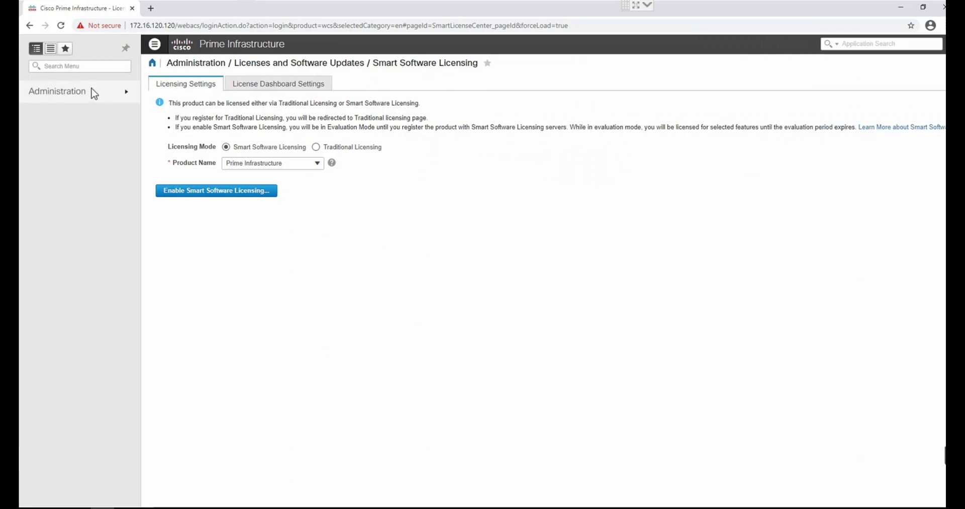
mouse_move(91, 92)
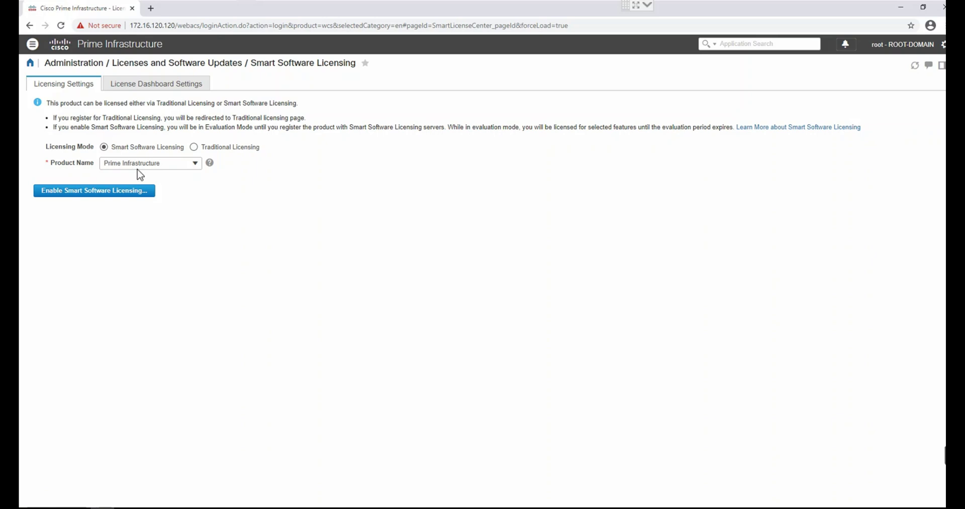
Enable Smart Software Licensing and review the Smart License Usage table in Evaluation Mode.
left_click(81, 194)
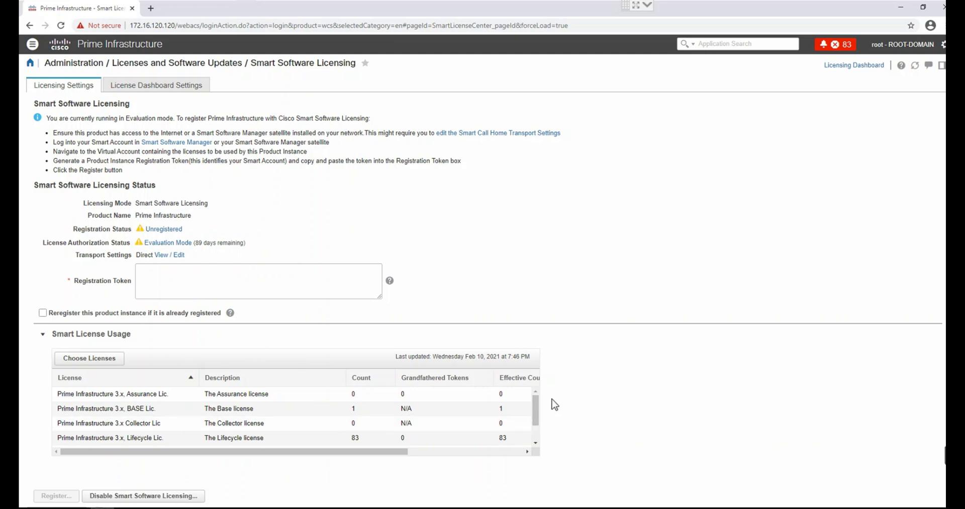
left_click_drag(537, 408, 541, 379)
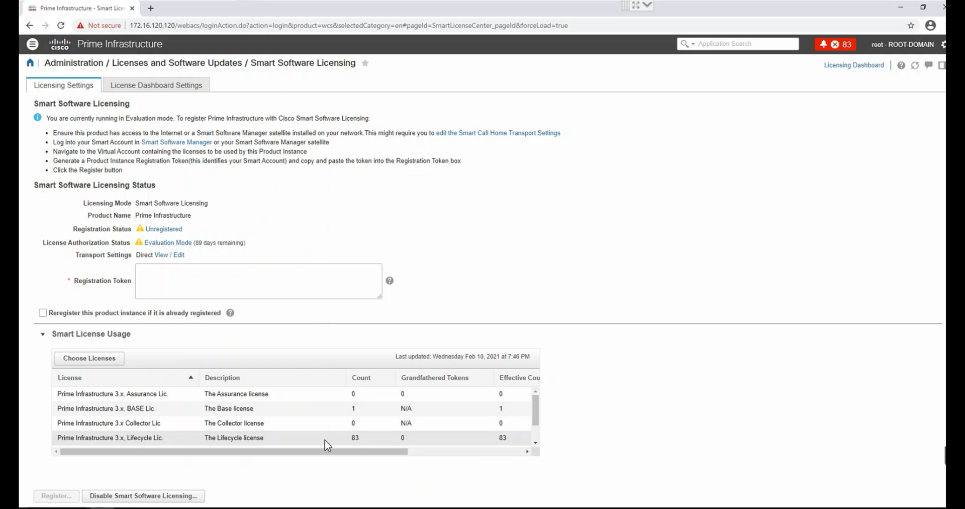
left_click_drag(536, 411, 537, 423)
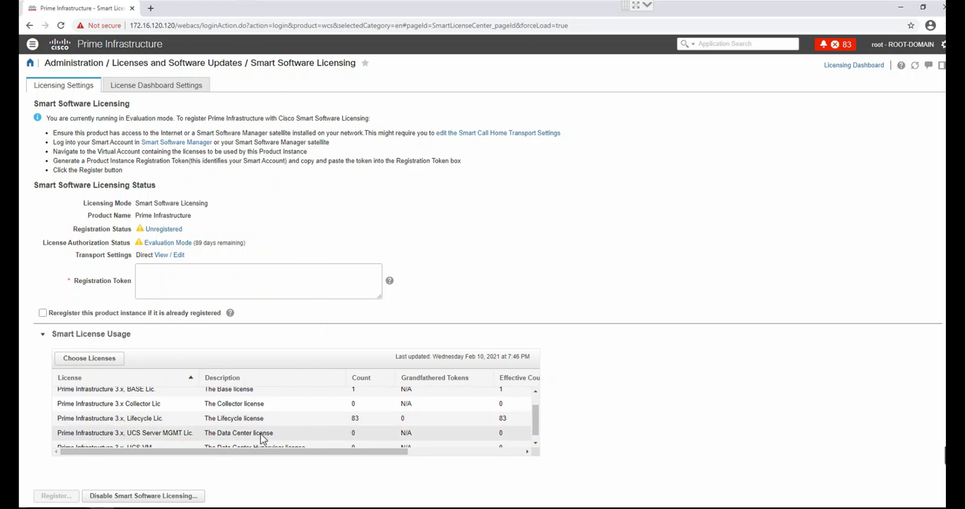
left_click_drag(535, 421, 537, 425)
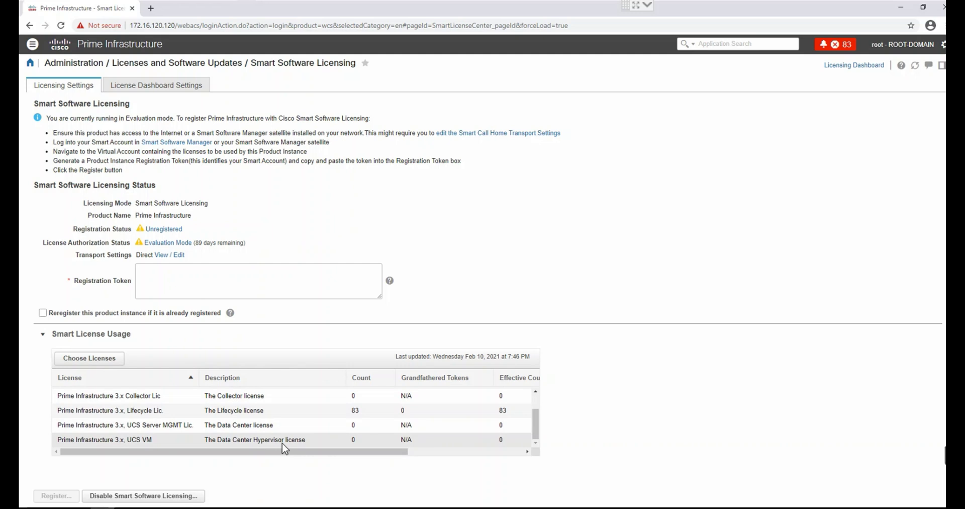
left_click_drag(538, 420, 539, 390)
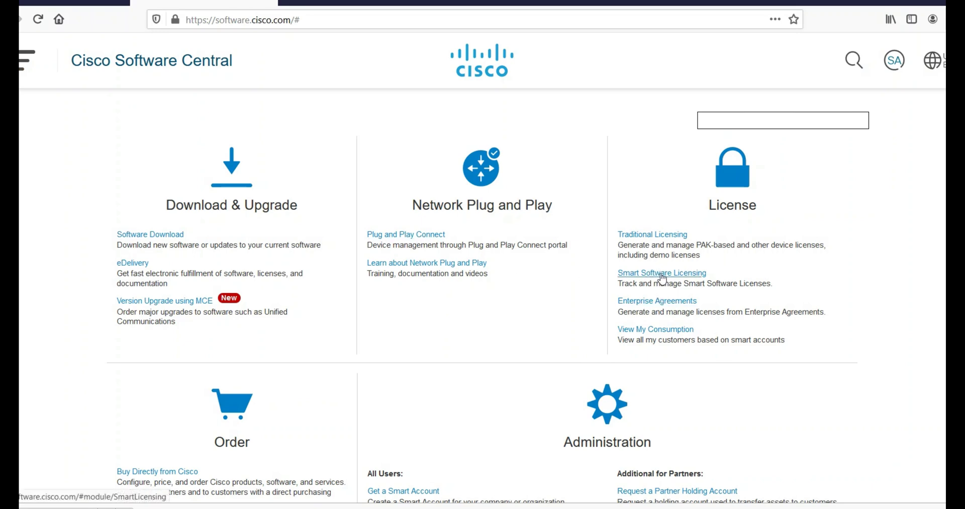
Open the Smart Software Licensing portal's inventory and browse the DEFAULT account's licenses.
left_click(663, 276)
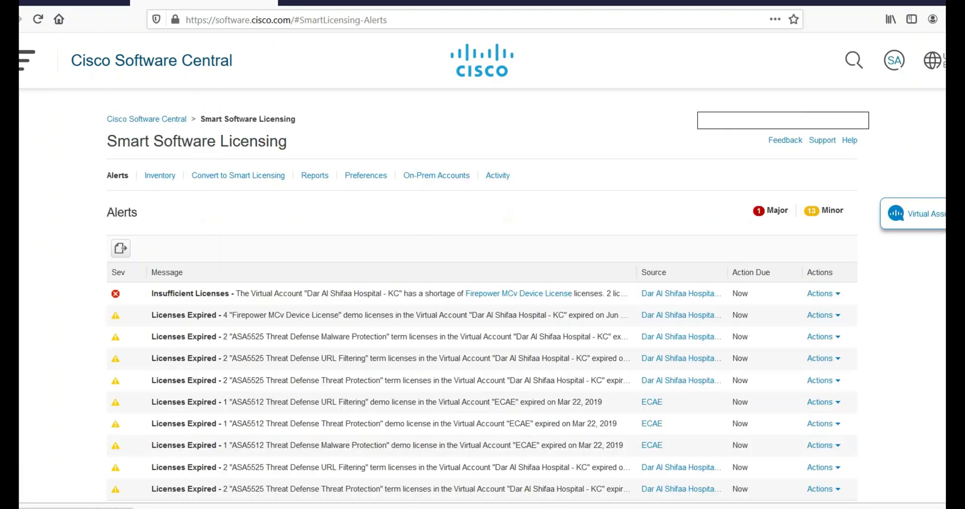
left_click(159, 177)
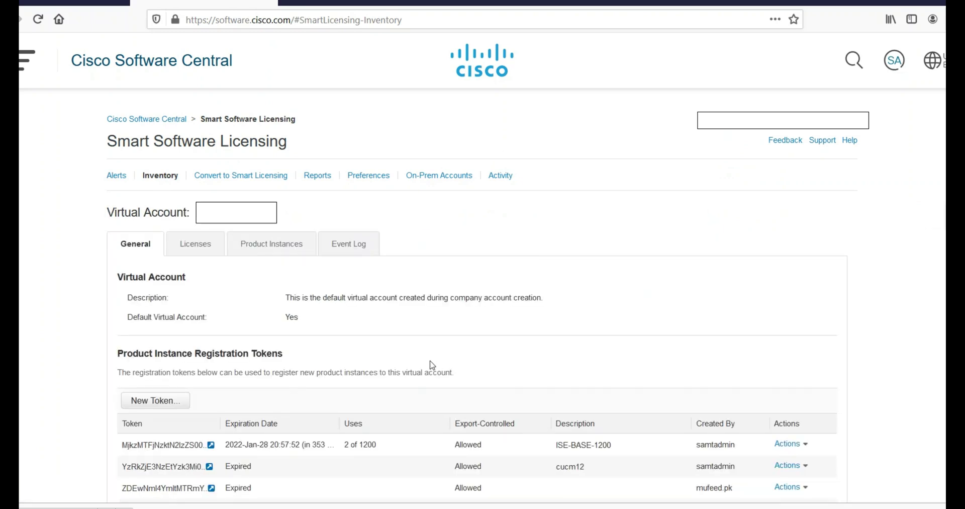
left_click(192, 248)
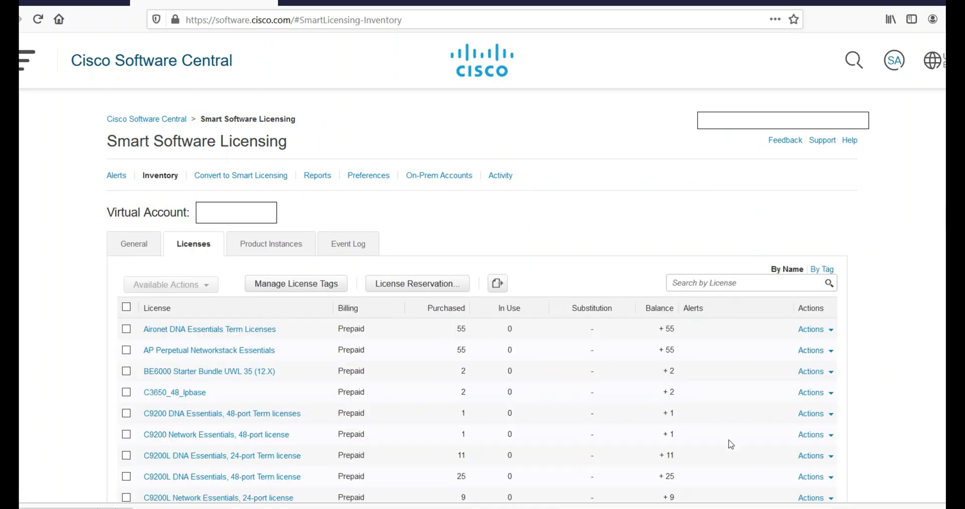
scroll(483, 302, "down", 3)
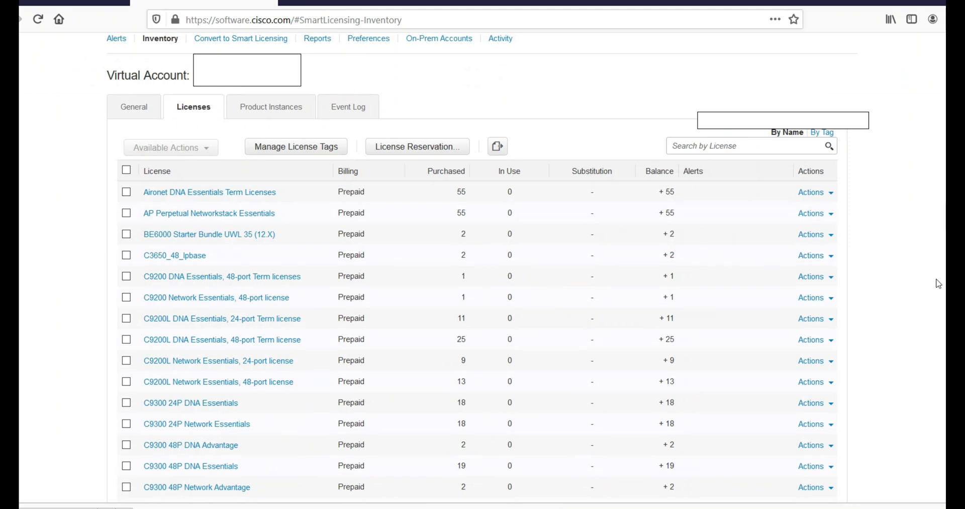
scroll(483, 266, "down", 15)
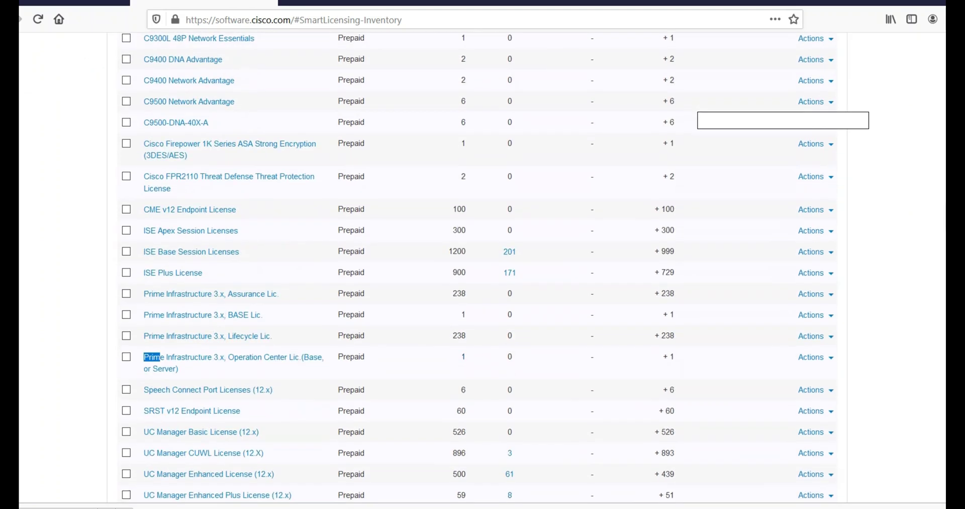
scroll(472, 266, "down", 1)
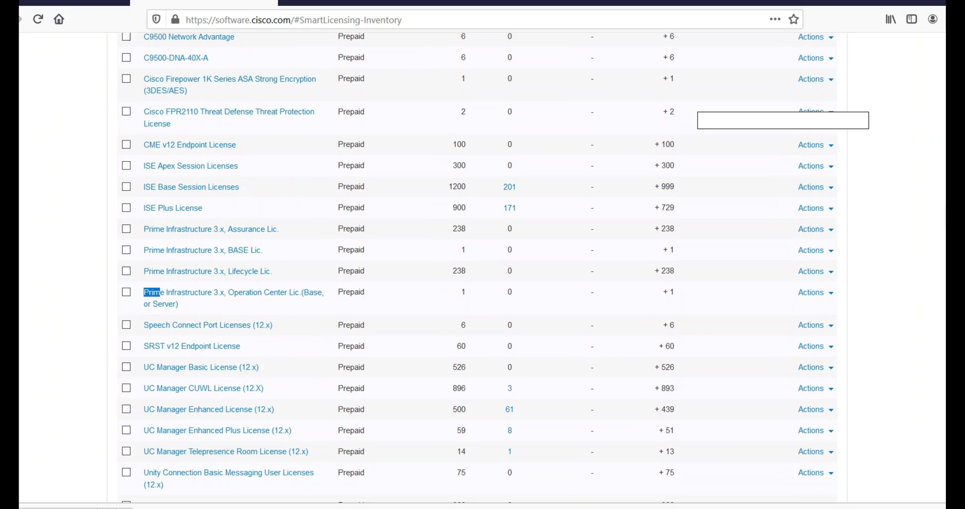
scroll(472, 266, "down", 1)
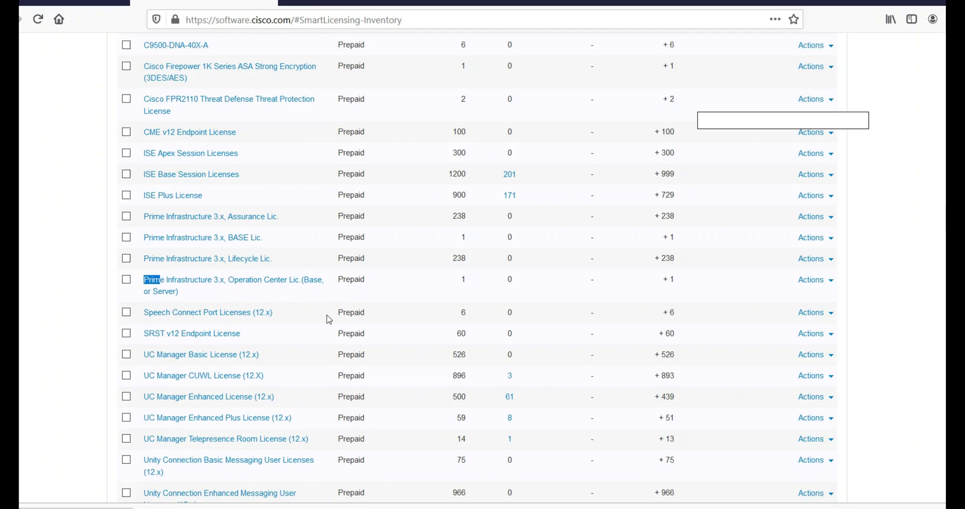
Show the DEFAULT account's General tab and its Product Instance Registration Tokens table.
scroll(478, 266, "up", 1)
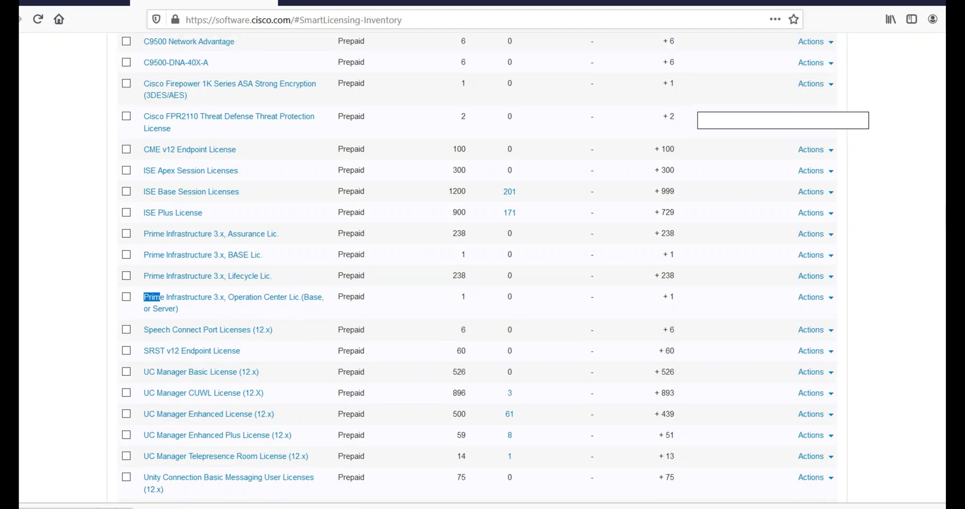
scroll(477, 266, "up", 10)
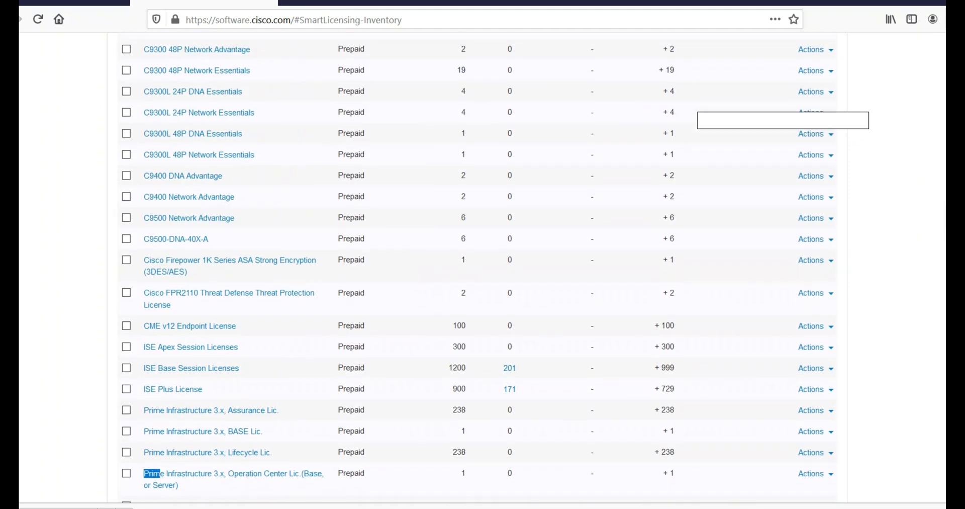
scroll(478, 266, "up", 6)
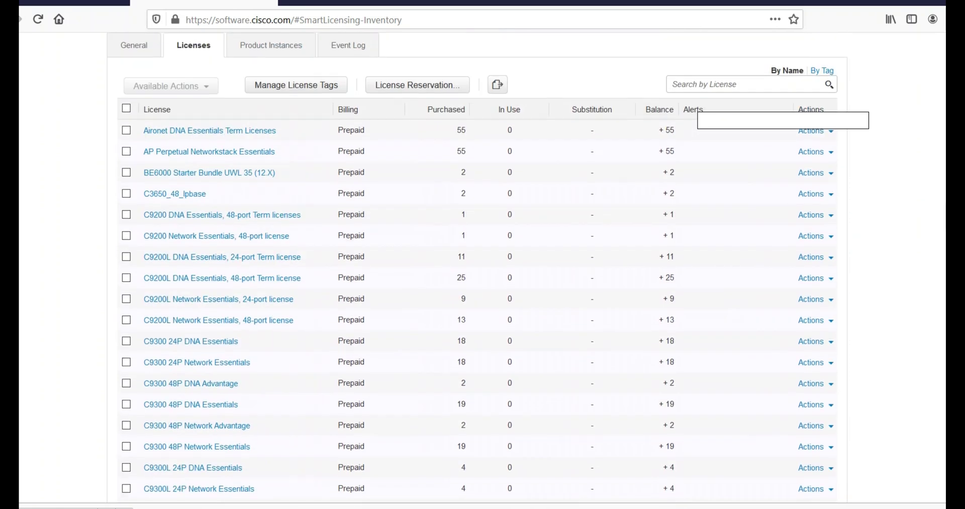
scroll(478, 266, "up", 1)
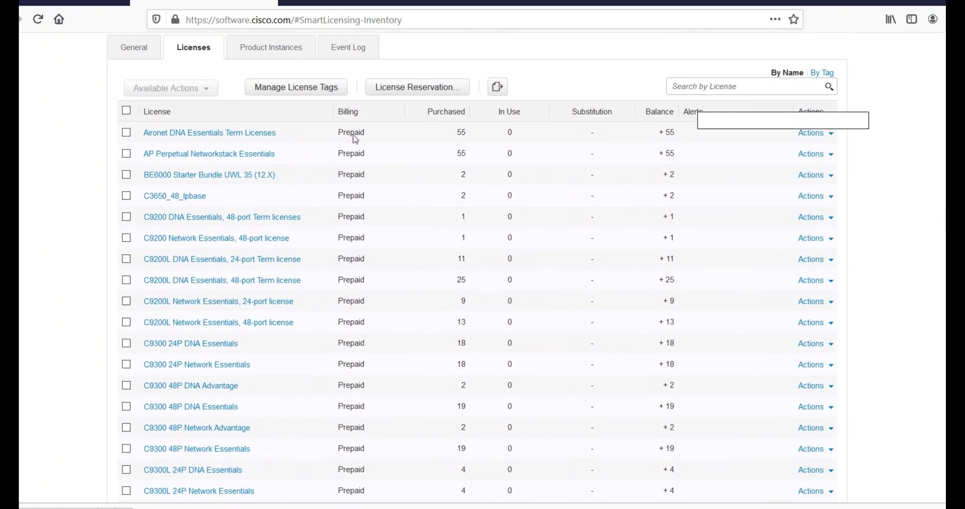
left_click(132, 50)
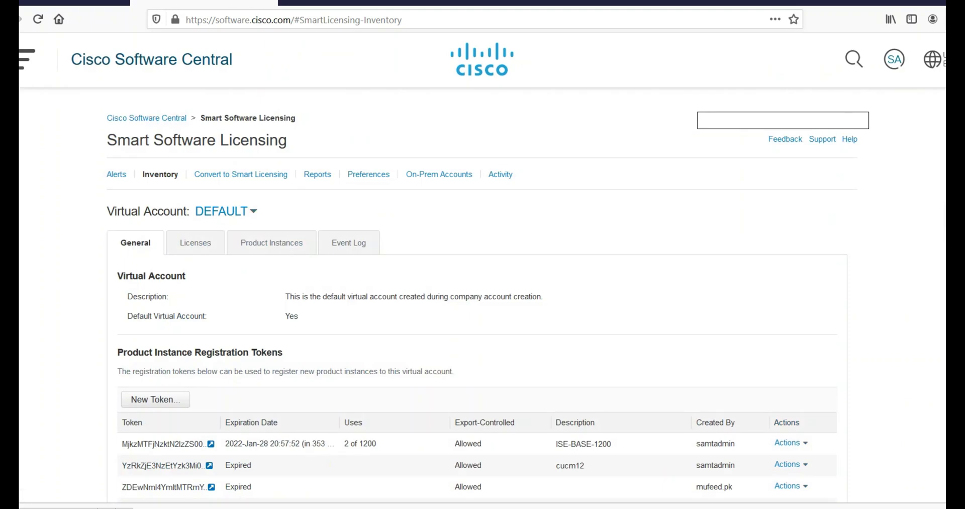
scroll(483, 267, "down", 3)
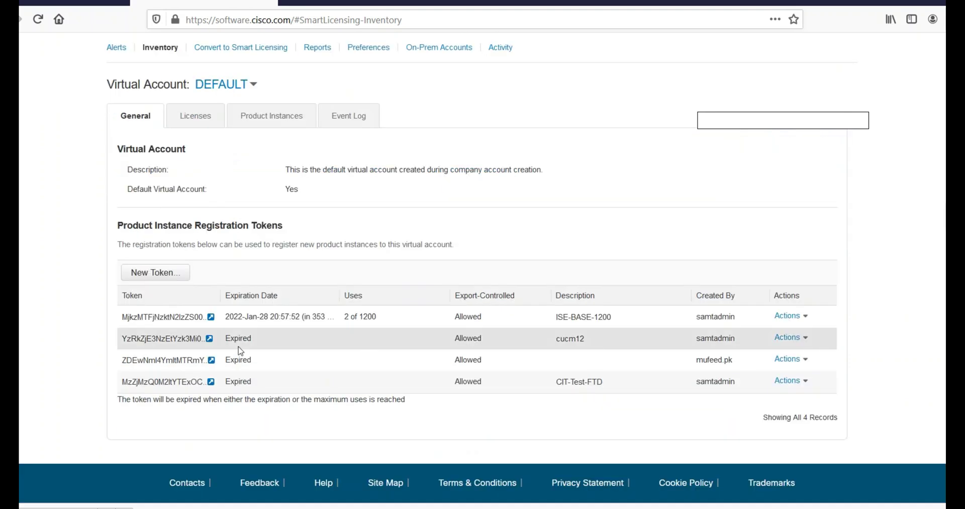
Create a new registration token described 'CISCO-PRIME' and close the OpinionLab feedback popup.
left_click(157, 272)
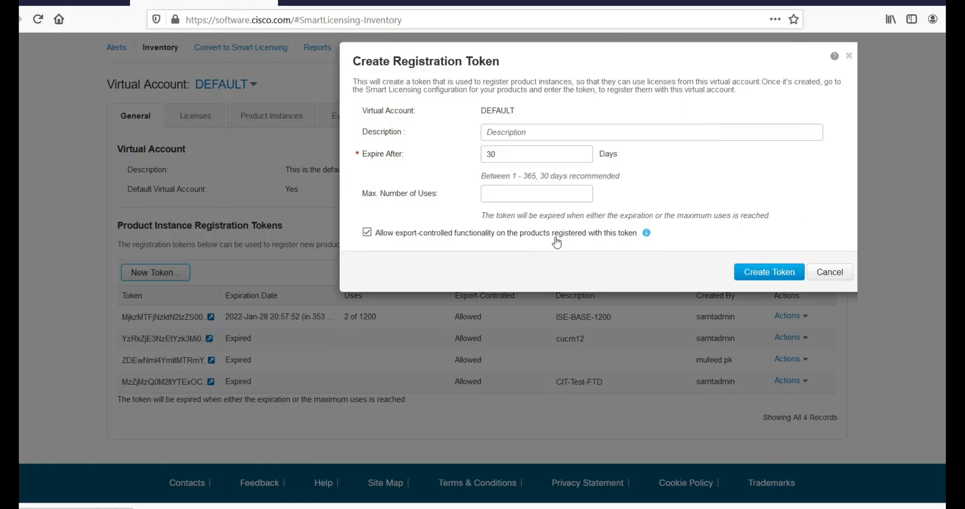
left_click(499, 131)
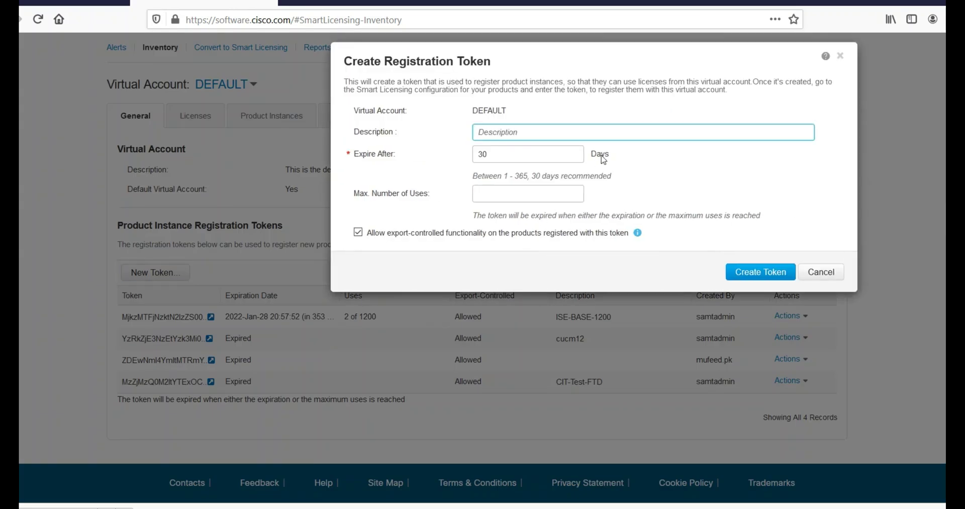
type("CISCO")
key("BackSpace")
key("BackSpace")
key("BackSpace")
type("CI")
key("BackSpace")
type("CISC")
left_click(504, 199)
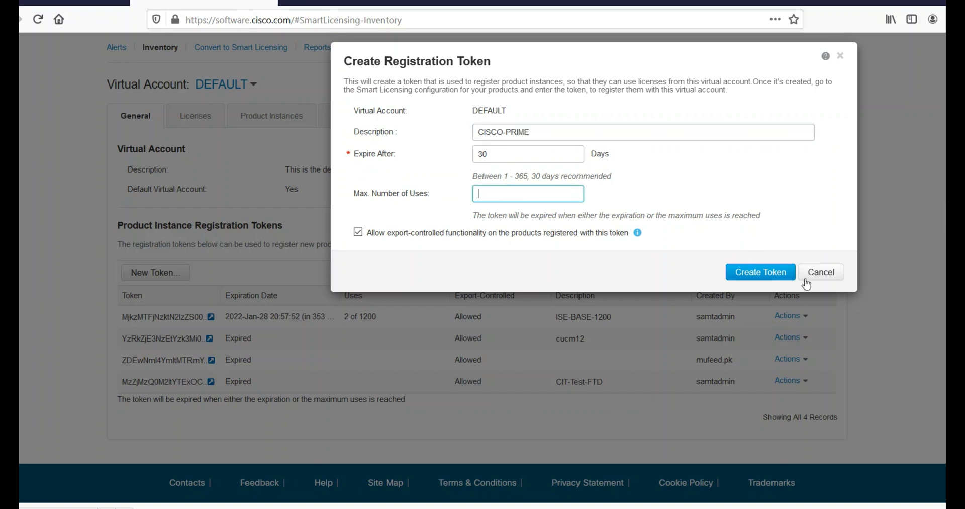
left_click(754, 274)
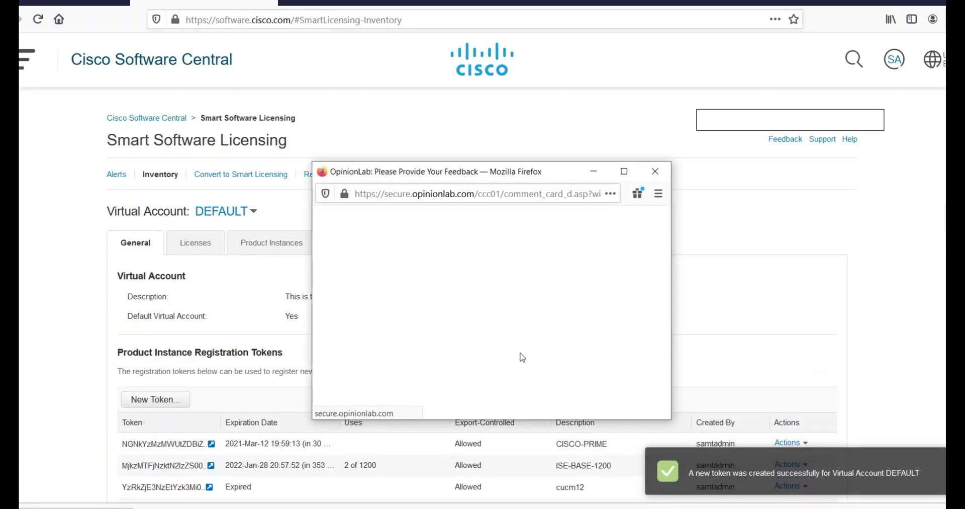
left_click(656, 172)
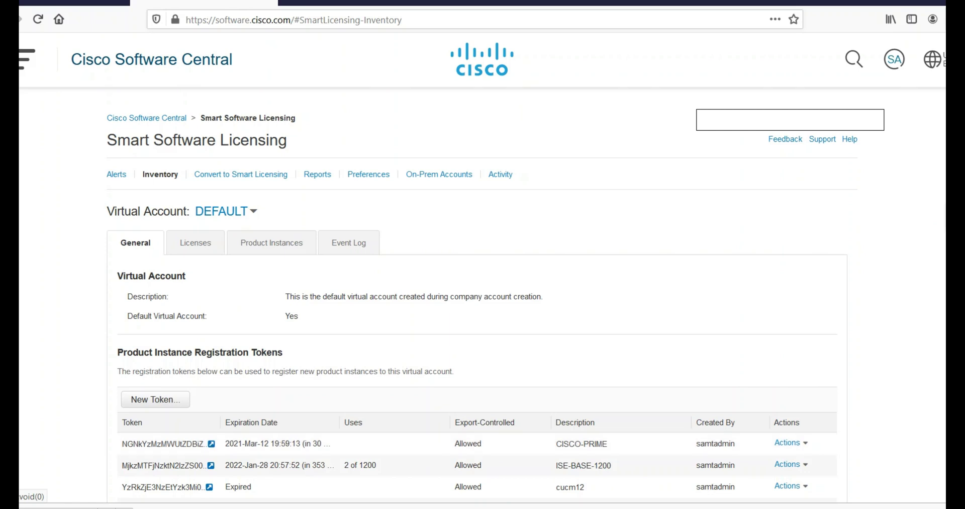
Return to Prime Infrastructure, end the inactive session, and sign in with the account credentials.
key("alt+Tab")
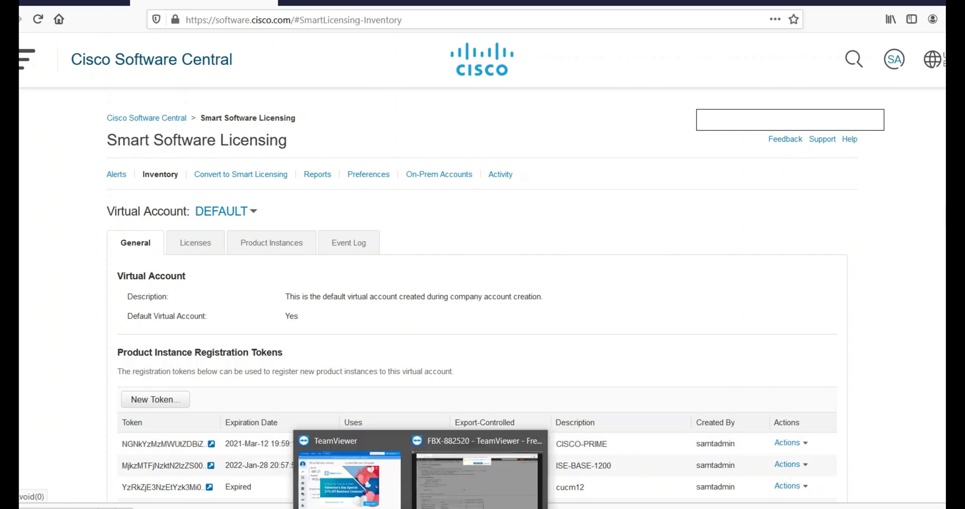
left_click(558, 74)
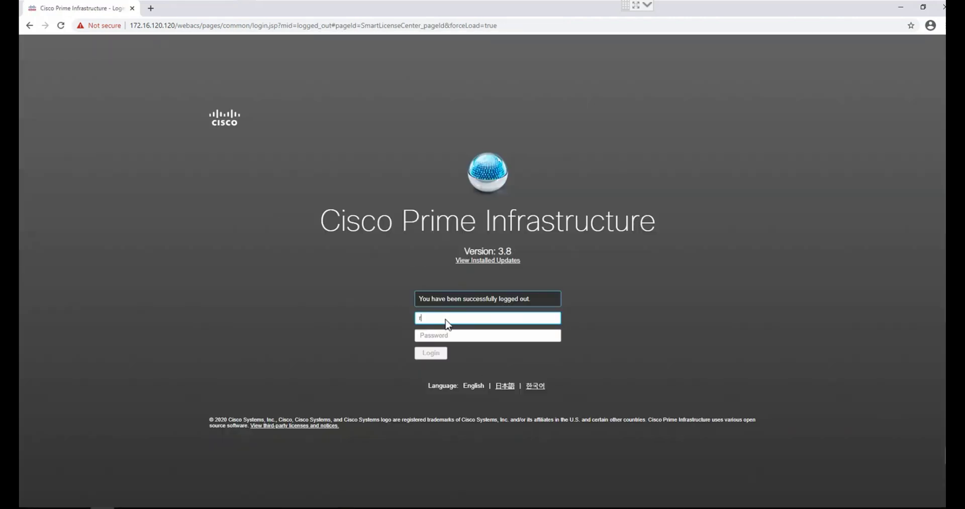
key("Tab")
type("*")
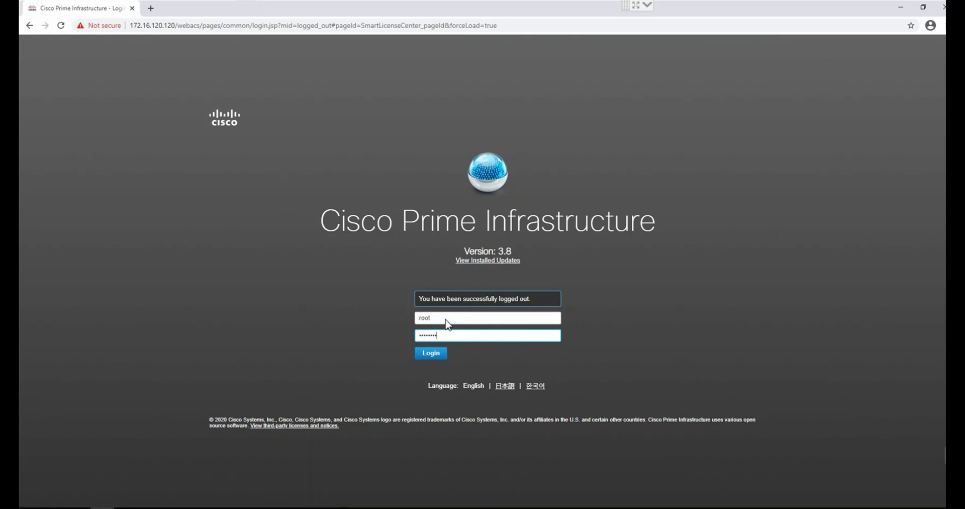
left_click(430, 352)
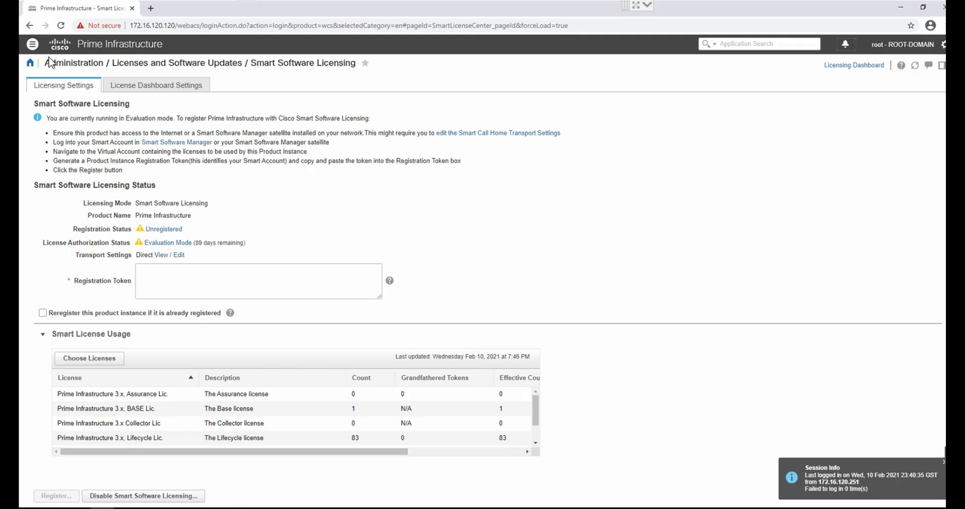
Paste the new CISCO-PRIME token into the Registration Token box and register the product.
left_click(164, 280)
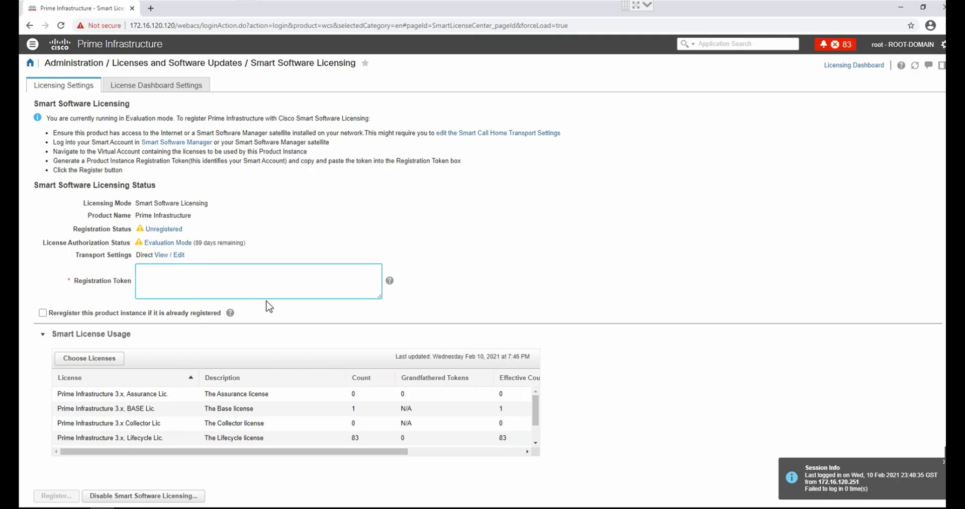
key("ctrl+v")
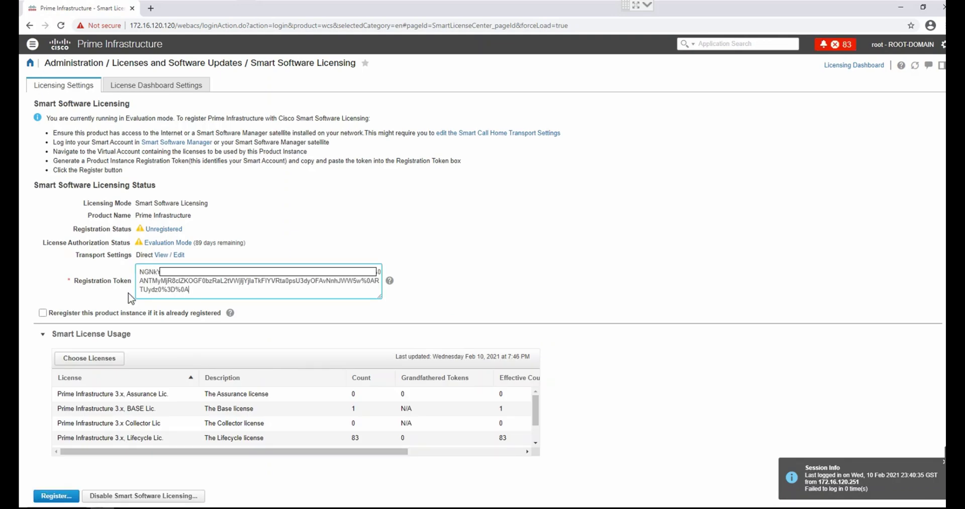
left_click(51, 497)
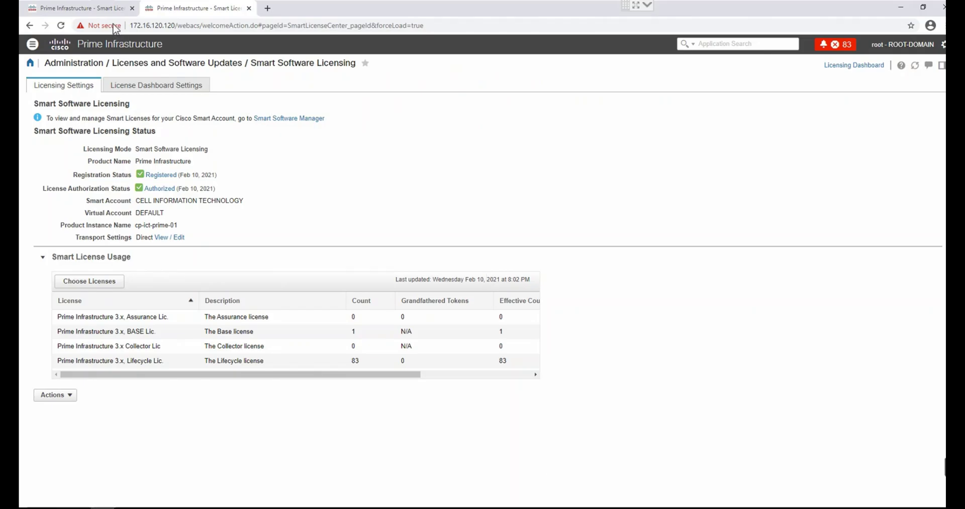
Reopen Administration > Smart Software Licensing and view its Licensing Dashboard.
left_click(34, 45)
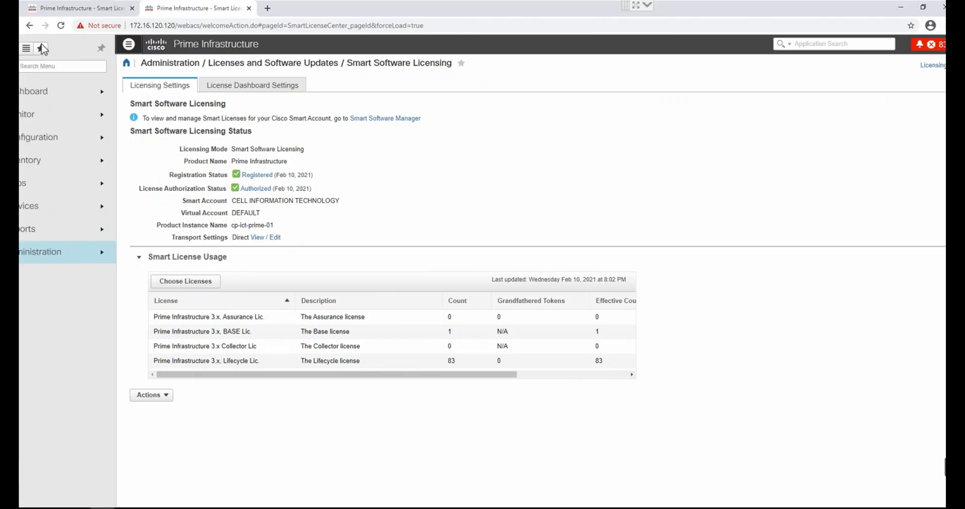
left_click(83, 260)
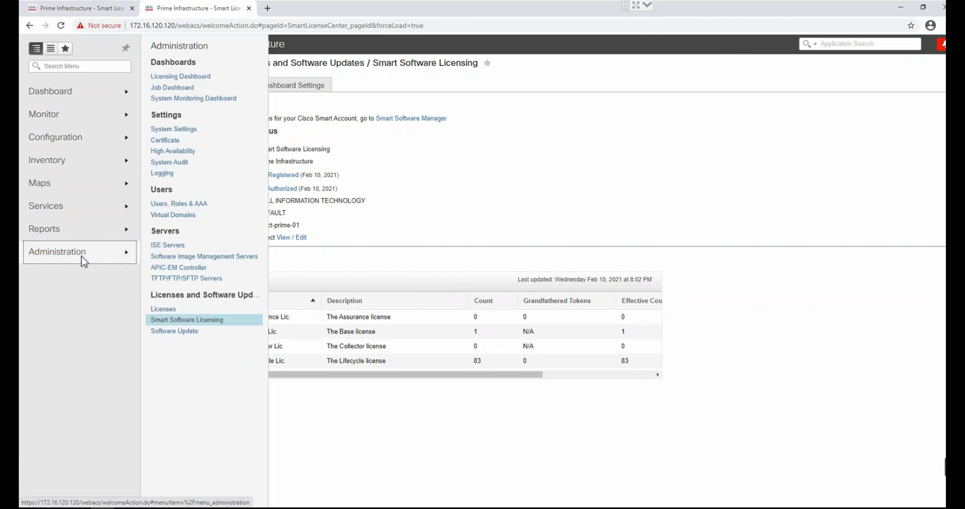
left_click(165, 322)
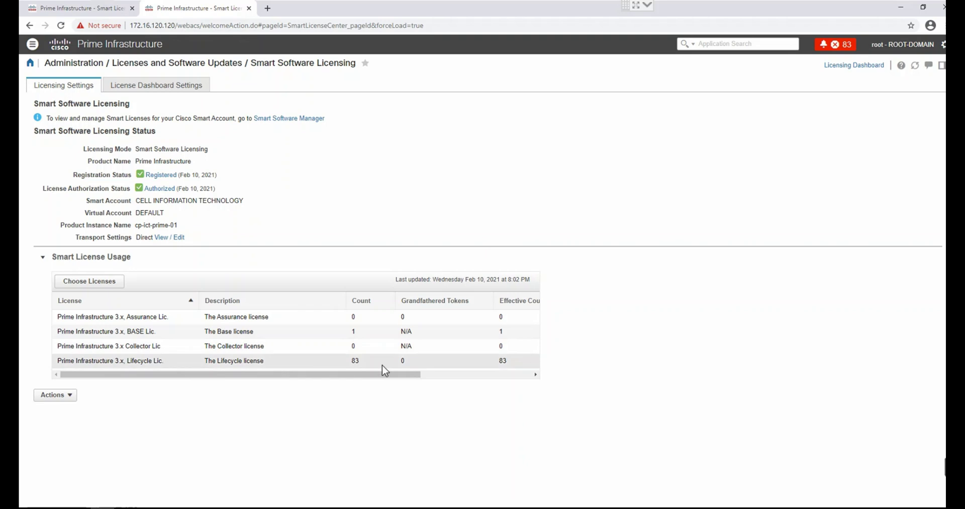
left_click(849, 67)
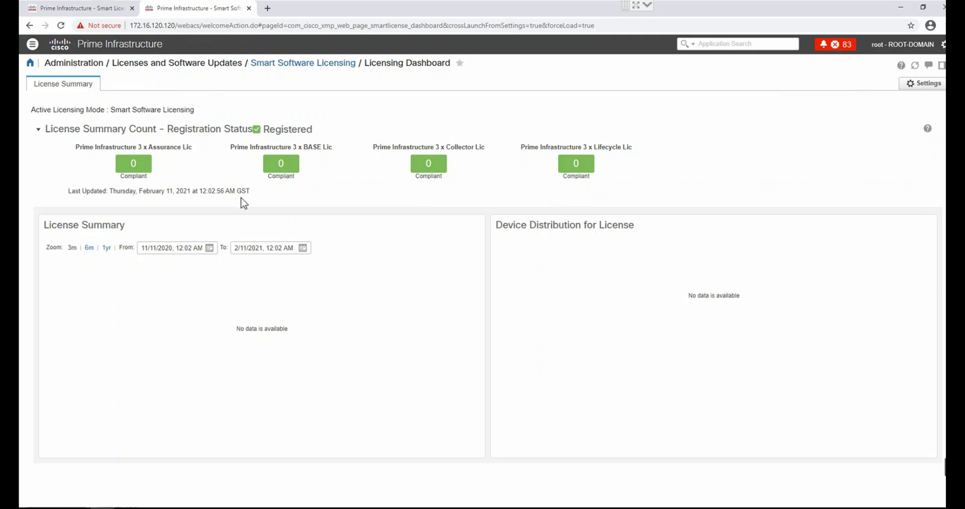
Open the Dashboard > Network Summary > Overview page.
left_click(32, 44)
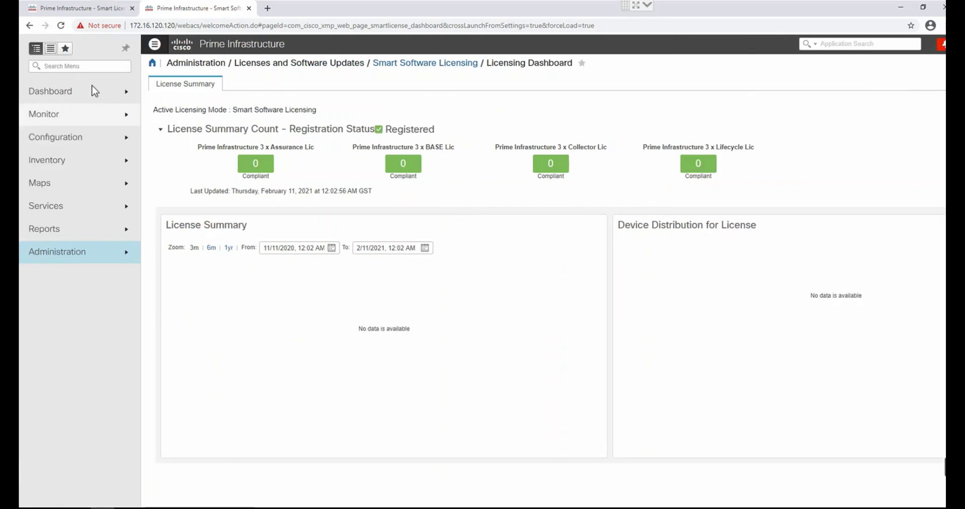
mouse_move(62, 97)
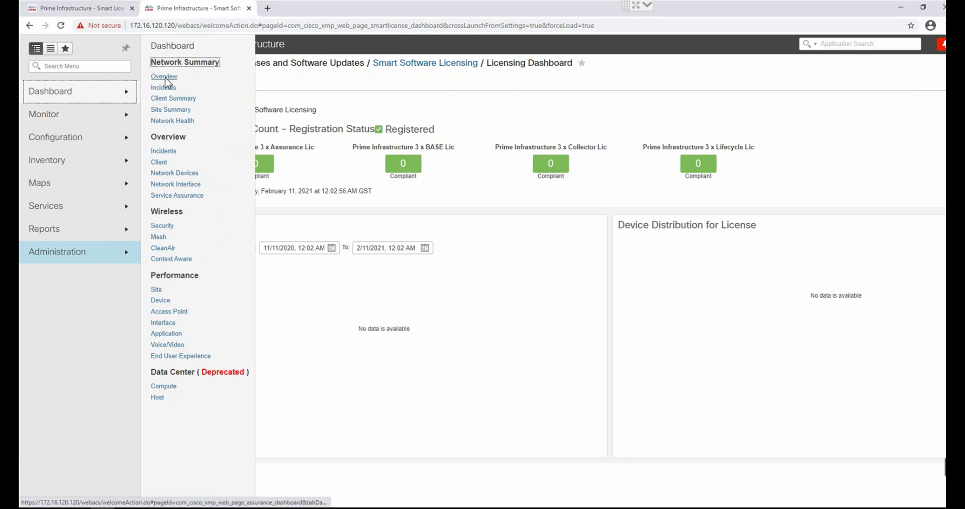
left_click(165, 76)
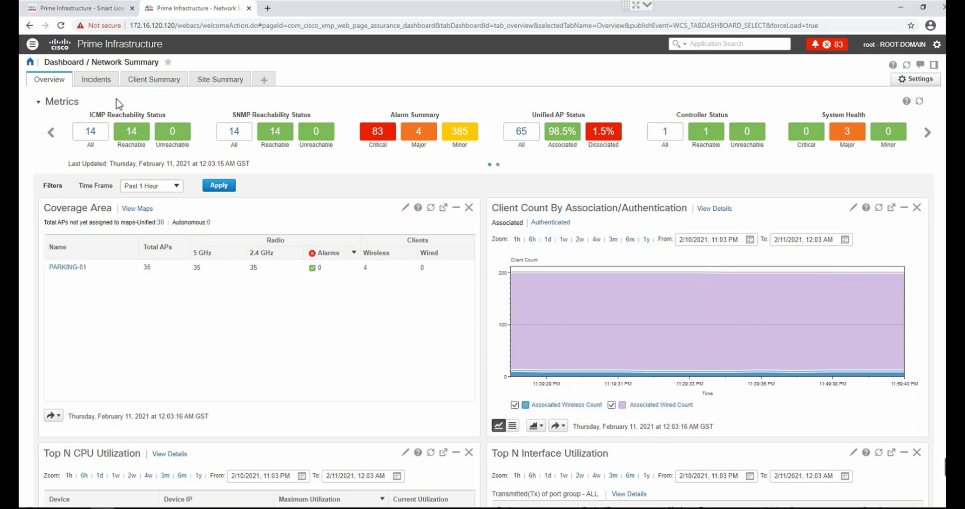
Reach Administration > Smart Software Licensing to confirm the Registered and Authorized status.
left_click(32, 45)
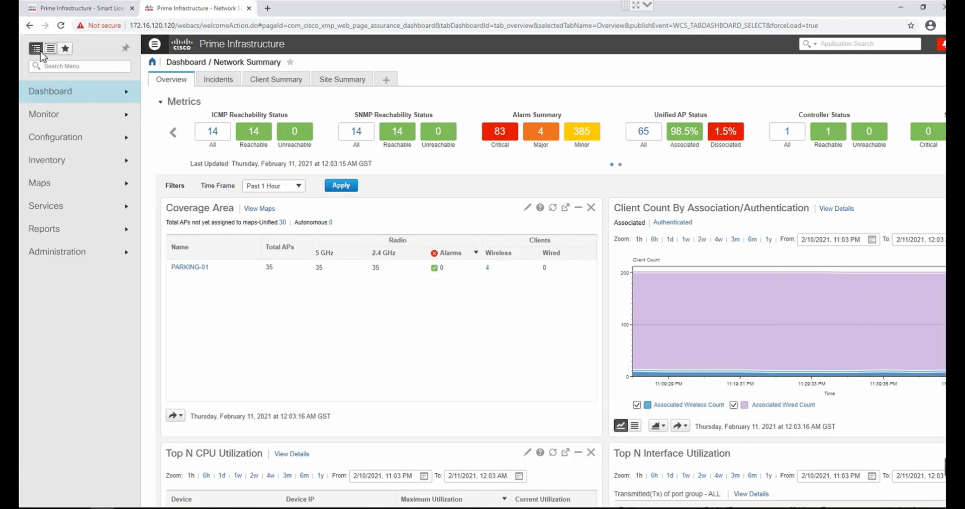
left_click(86, 254)
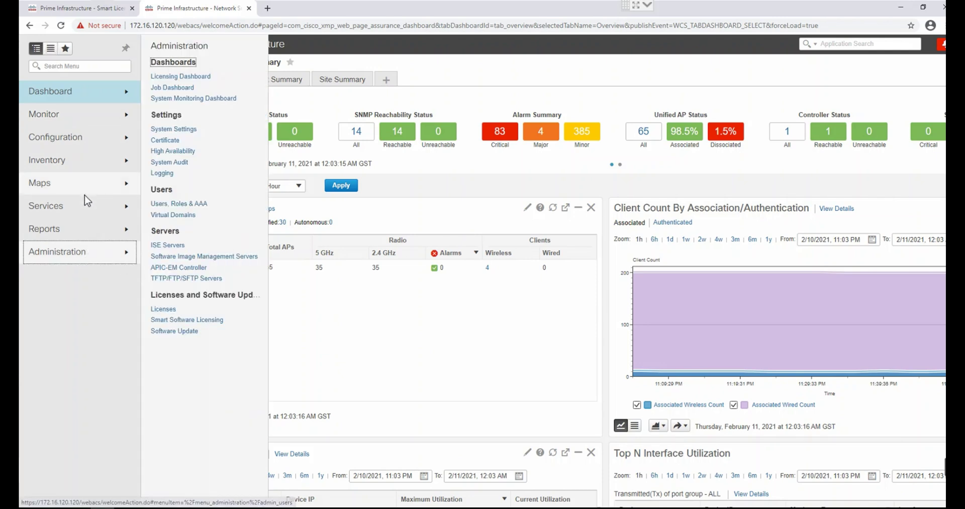
left_click(80, 173)
left_click(81, 137)
left_click(81, 114)
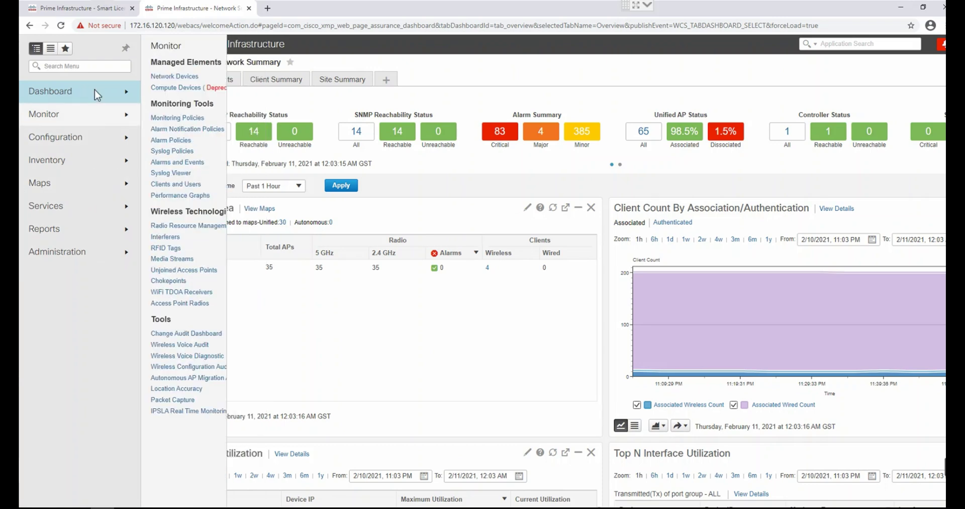
left_click(86, 255)
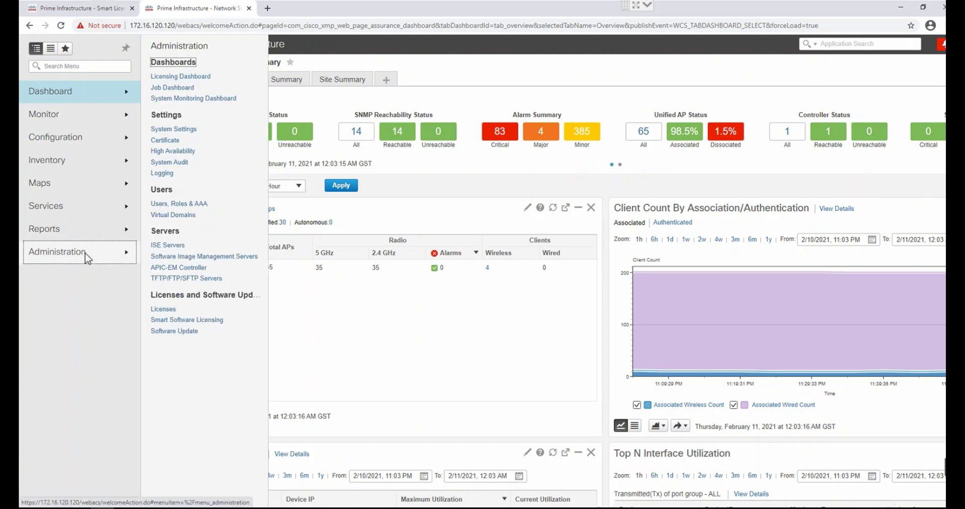
left_click(119, 258)
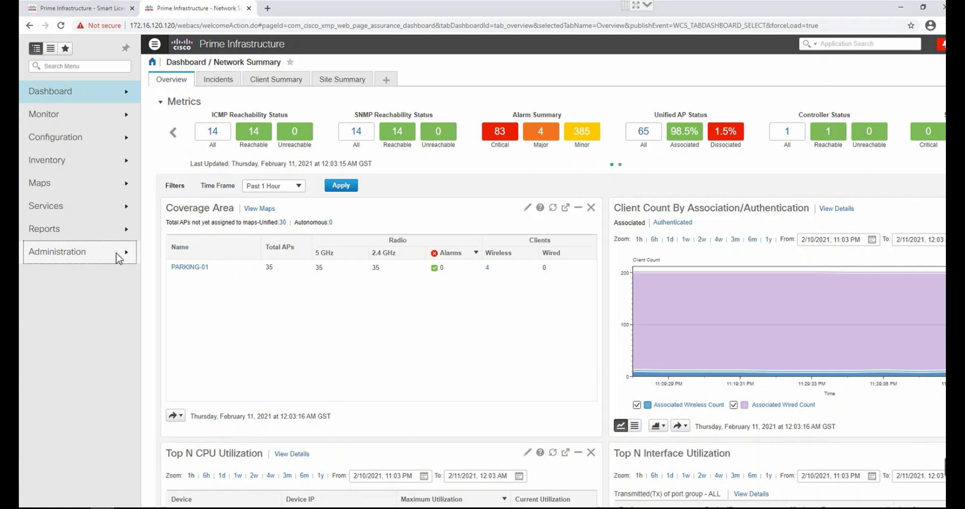
left_click(116, 259)
left_click(203, 327)
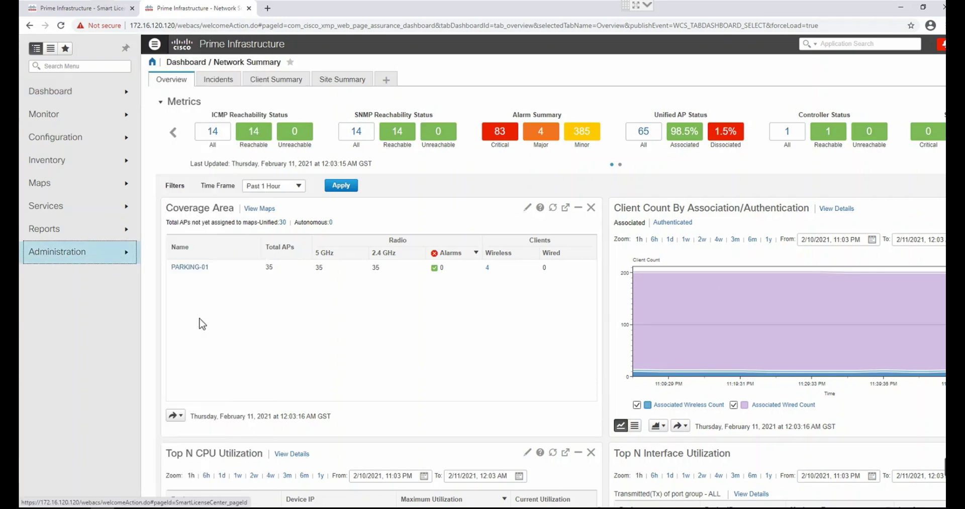